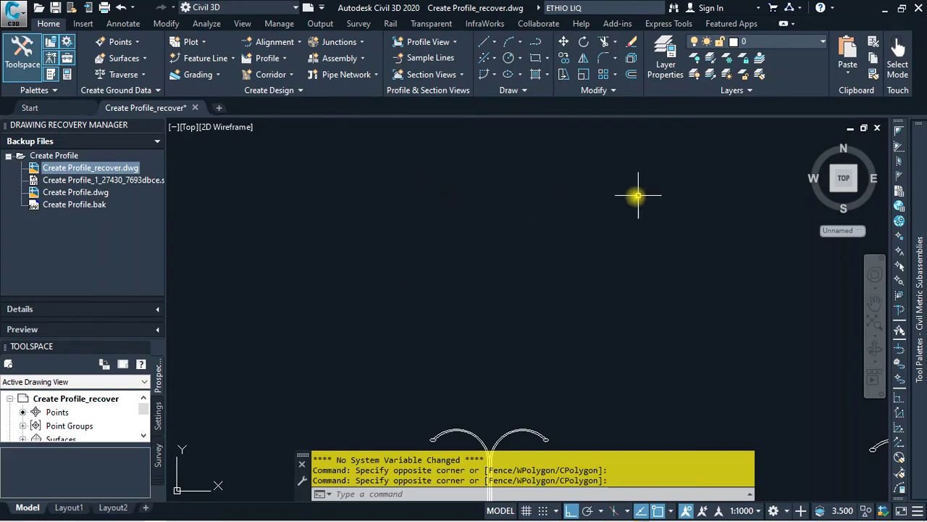
Step: Drag two empty selection windows to clear any selection in the drawing
left_click(616, 197)
left_click(384, 262)
left_click(625, 196)
left_click(340, 297)
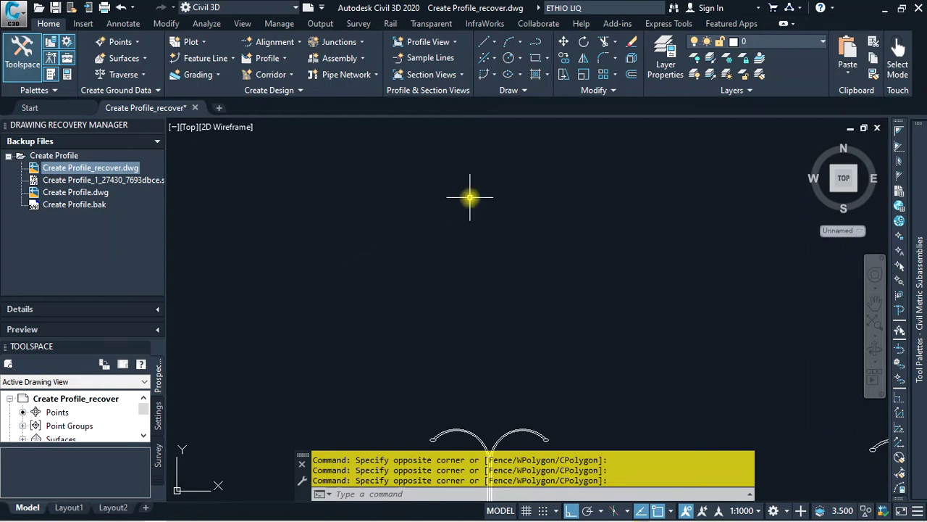
Step: Start the curb polyline and draw its first edges, 0.15 and 0.4 long
left_click(537, 45)
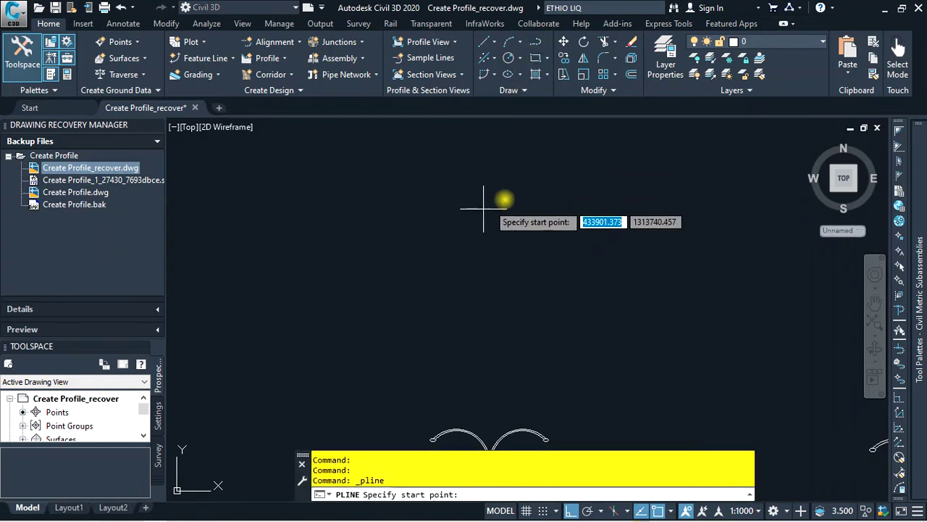
left_click(510, 197)
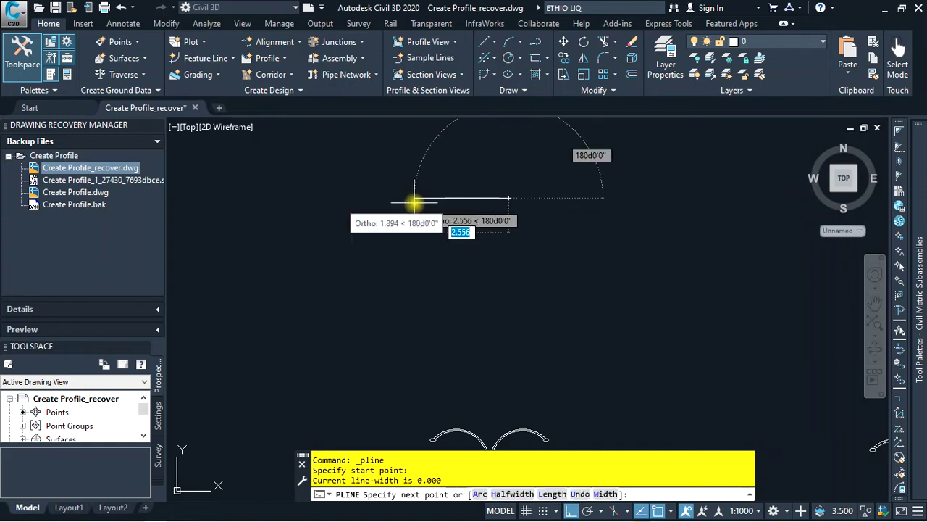
key("Return")
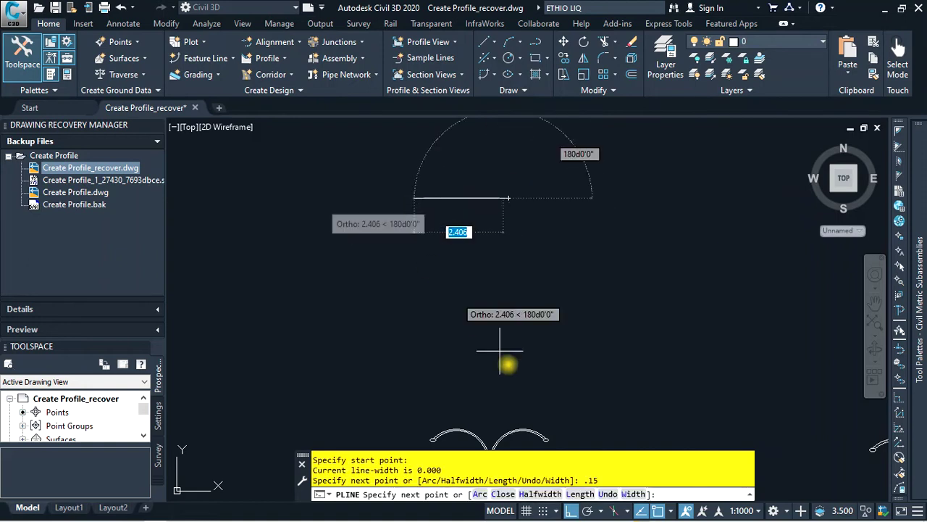
scroll(508, 310, "up", 2)
scroll(508, 289, "up", 1)
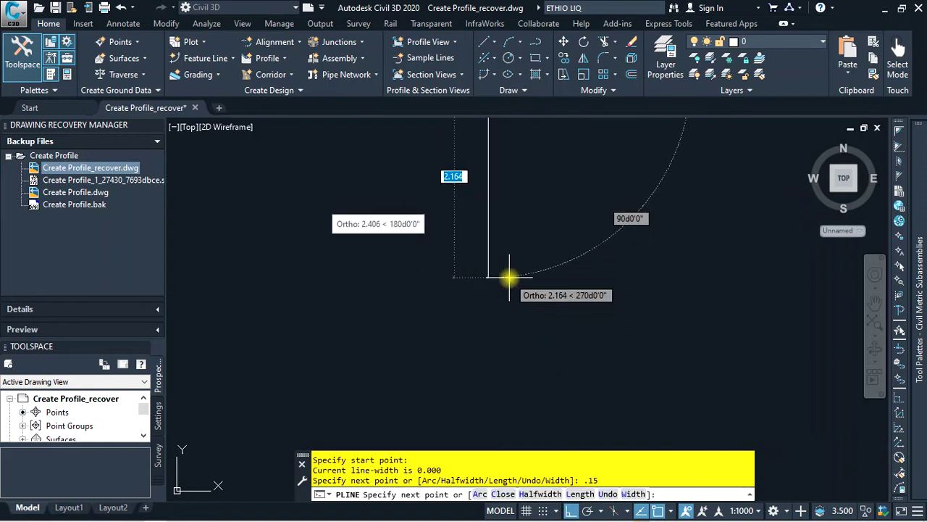
type(".4")
key("Return")
scroll(508, 269, "down", 2)
scroll(500, 159, "down", 1)
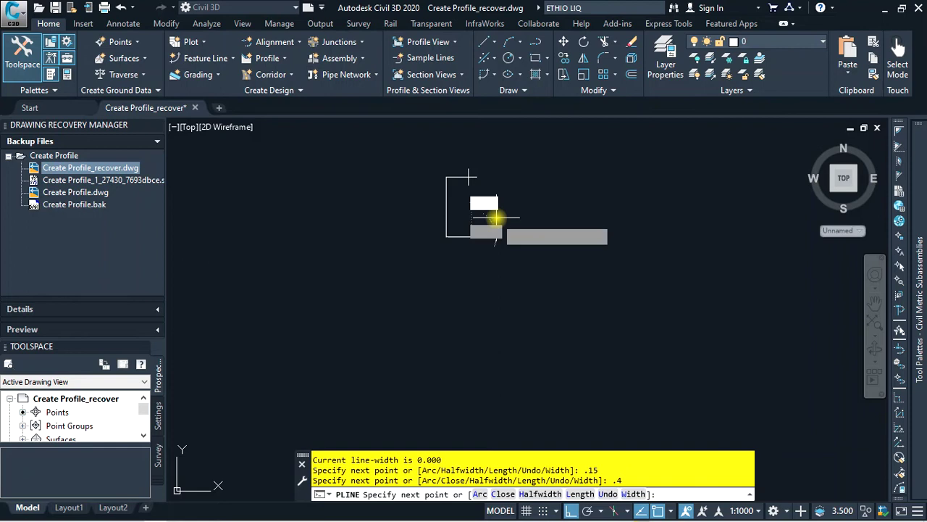
Step: Add the 0.17 and 0.23 edges and close the curb outline
key("Return")
type(".23")
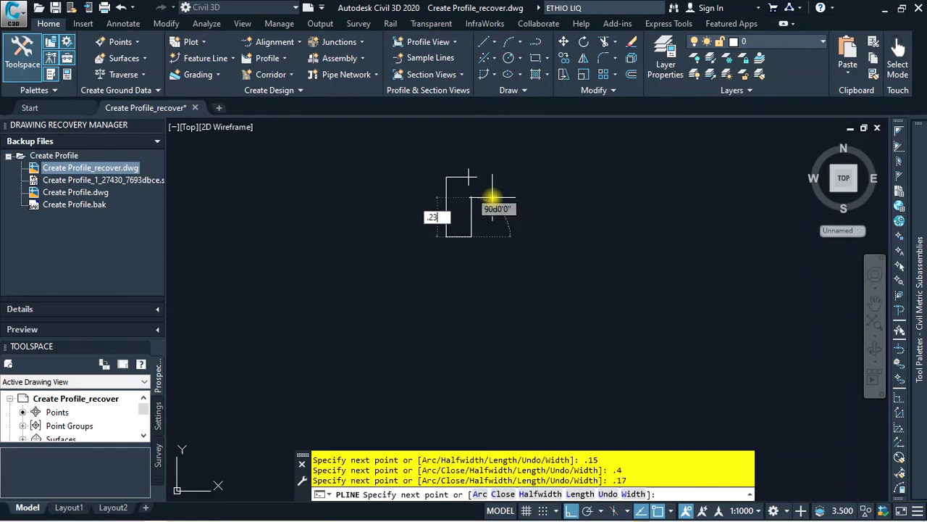
key("Return")
scroll(465, 167, "up", 4)
scroll(465, 167, "up", 2)
right_click(493, 219)
left_click(494, 219)
scroll(577, 182, "down", 4)
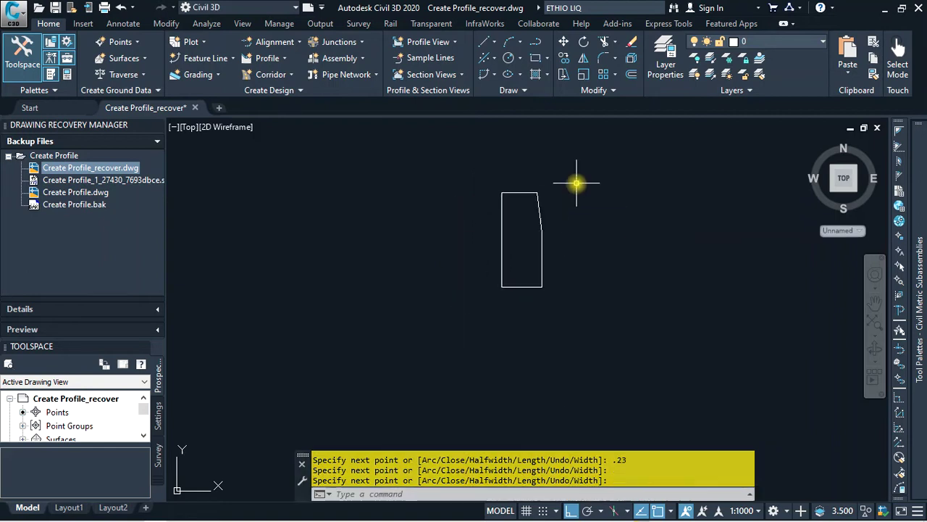
left_click(294, 90)
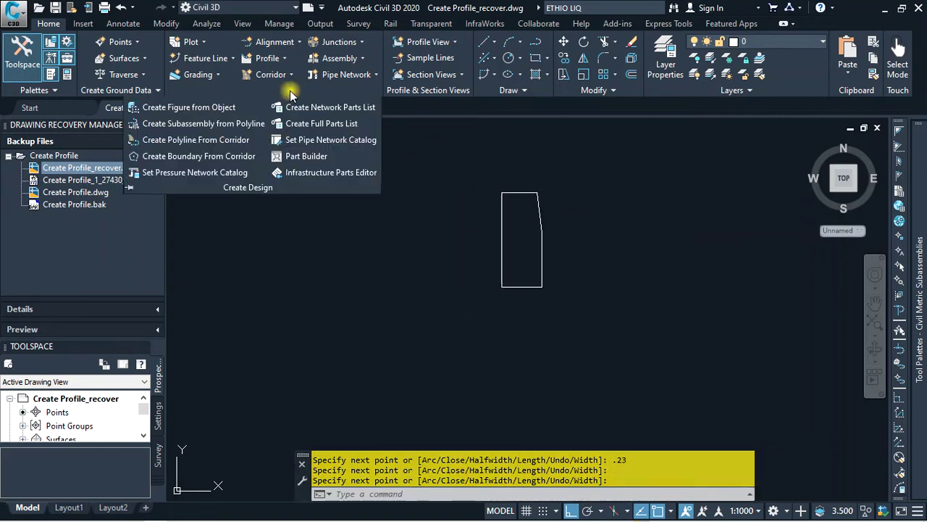
Step: Convert the curb polyline into subassembly CURB STONE with Basic code set and Multiple link creation
left_click(190, 127)
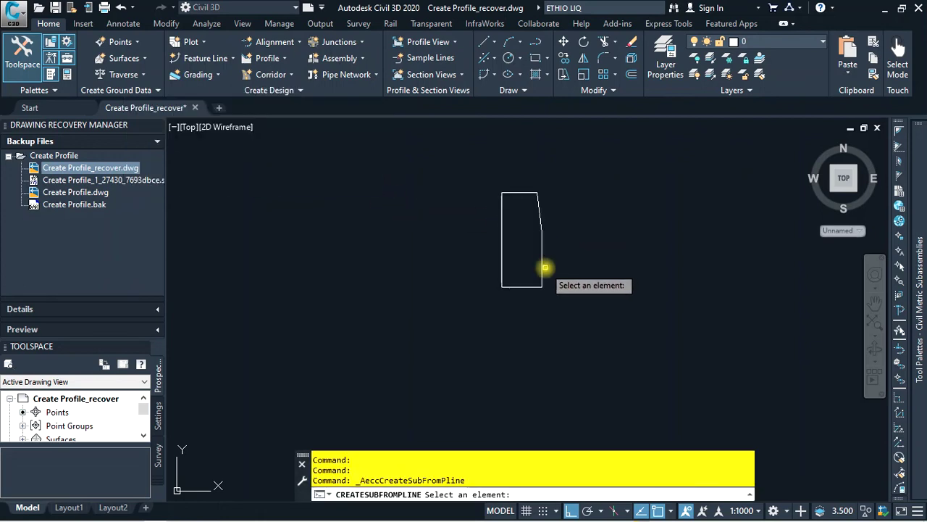
left_click(542, 266)
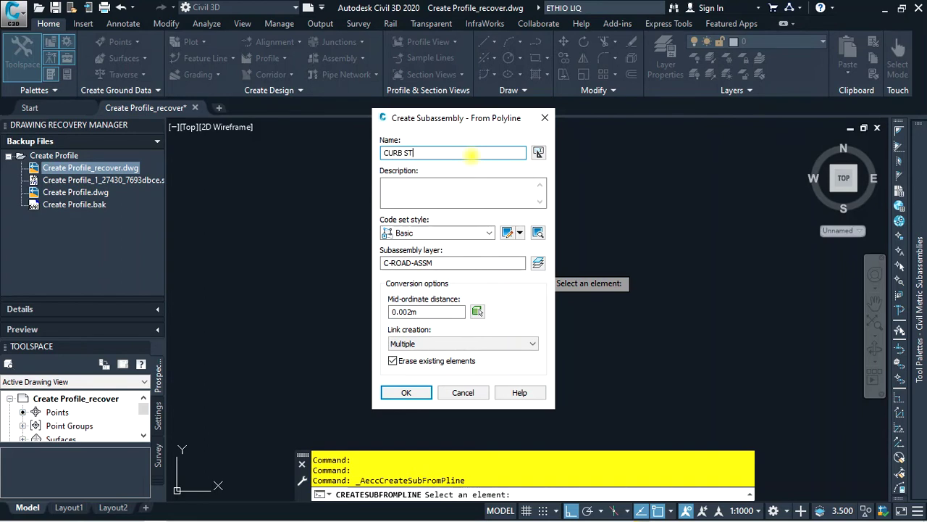
left_click(419, 230)
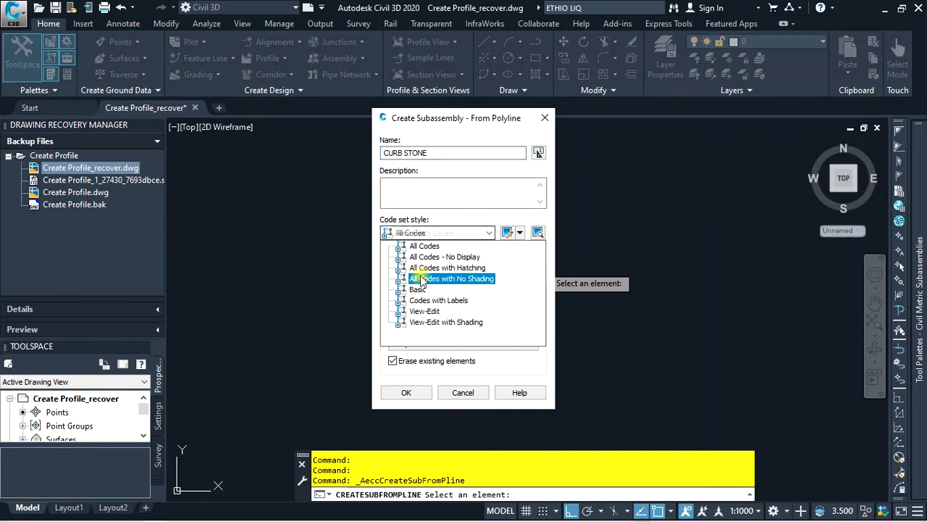
left_click(432, 236)
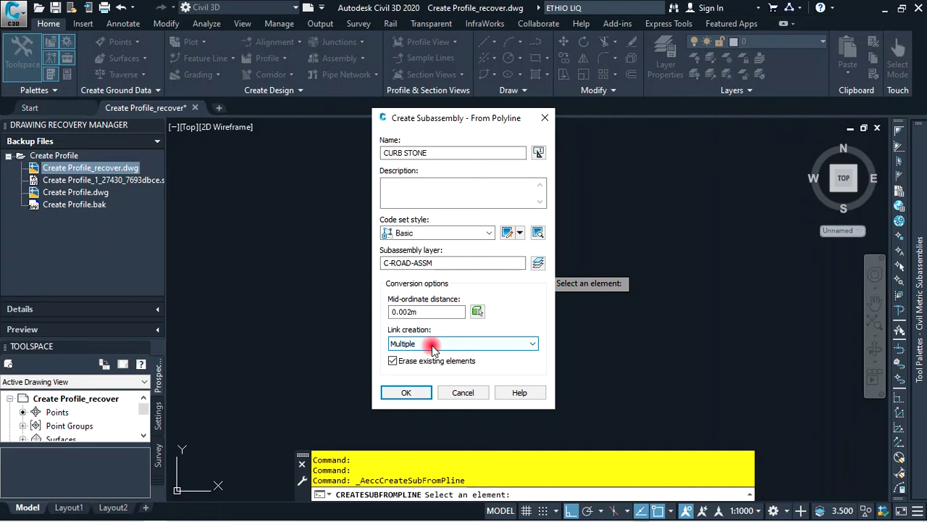
left_click(432, 345)
left_click(424, 372)
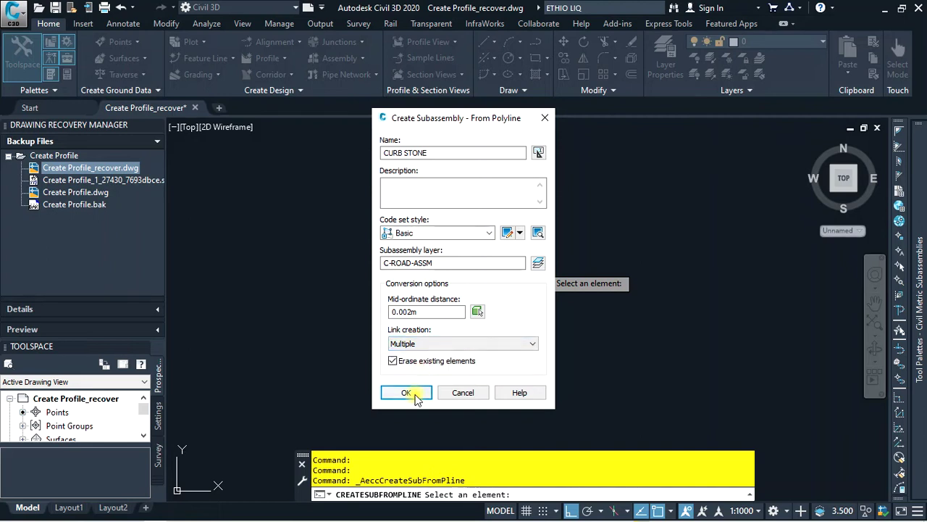
left_click(415, 393)
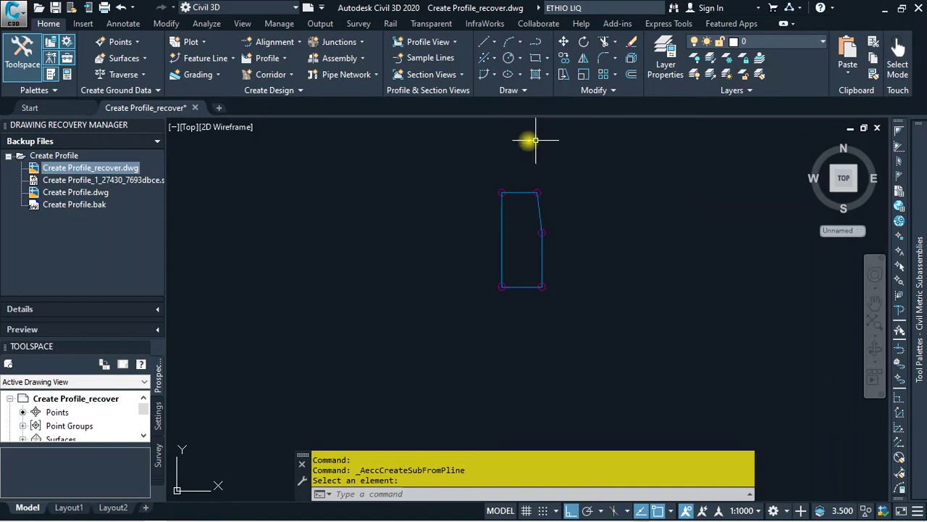
Step: Grip-move the CURB STONE subassembly by its top-right corner further to the right
scroll(567, 198, "up", 4)
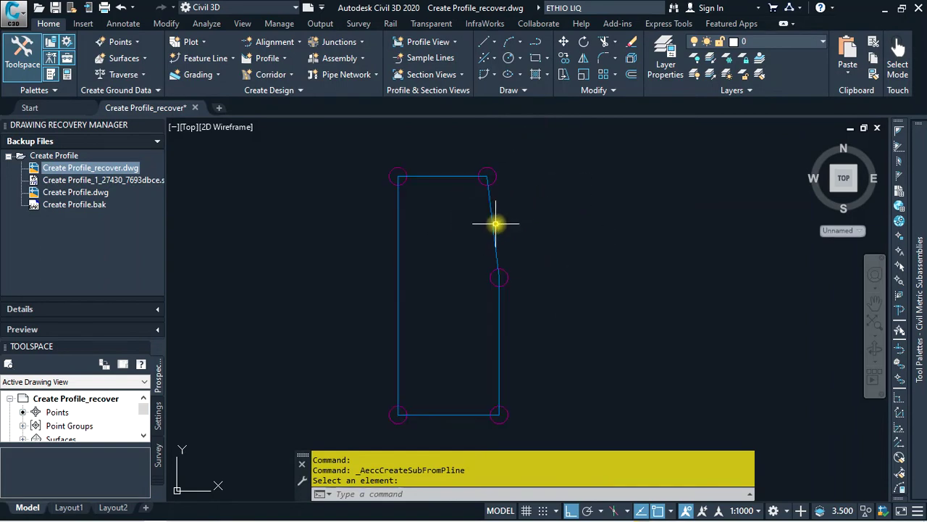
left_click(493, 223)
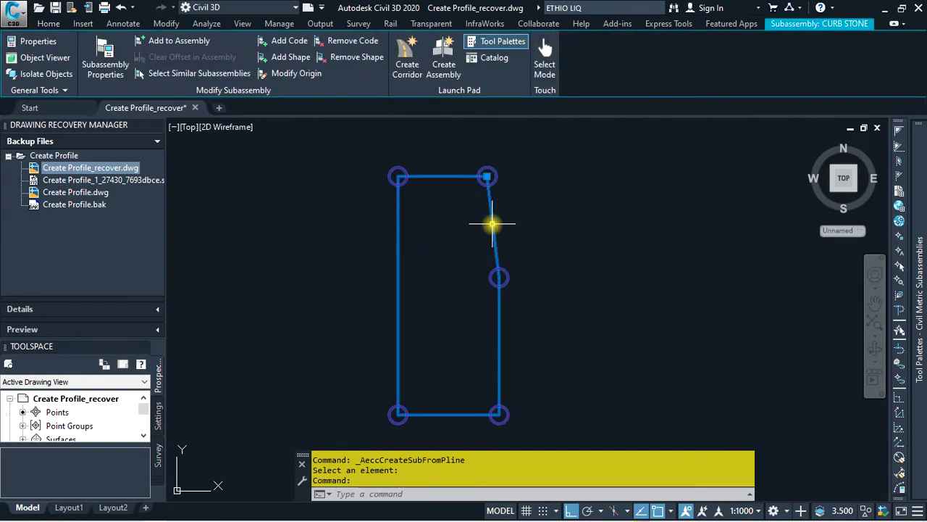
scroll(522, 203, "down", 2)
scroll(520, 181, "up", 2)
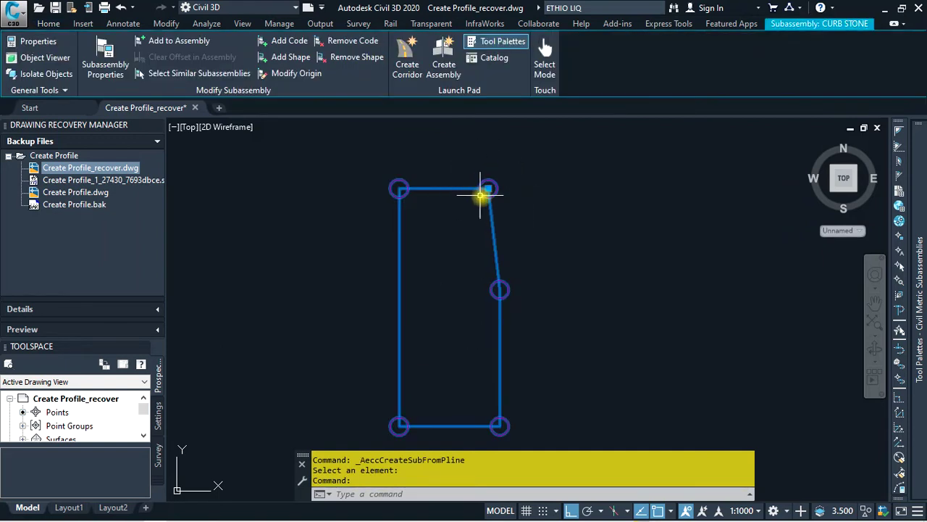
left_click(488, 189)
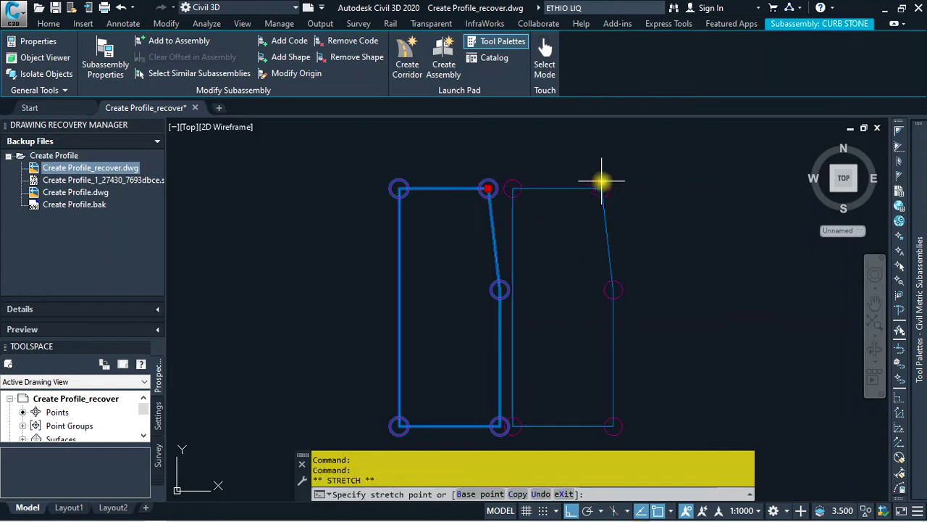
left_click(445, 174)
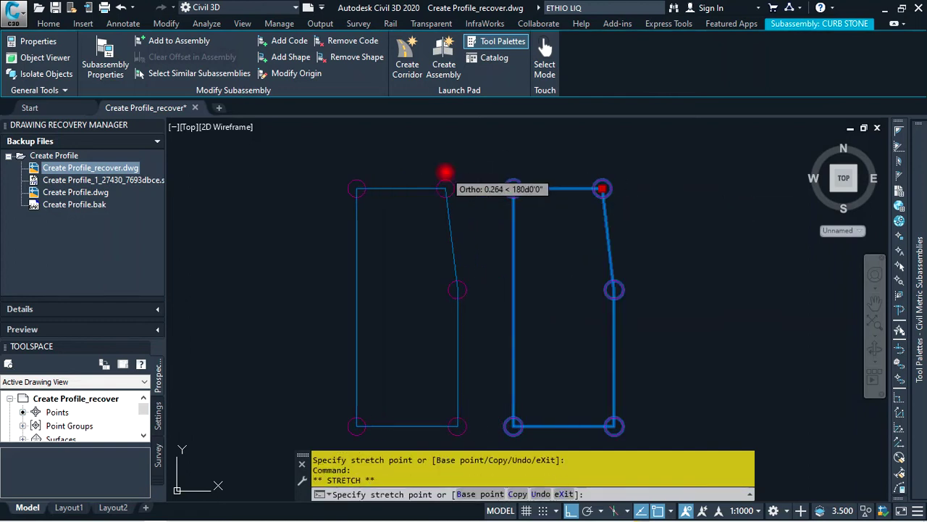
left_click(446, 189)
left_click(572, 189)
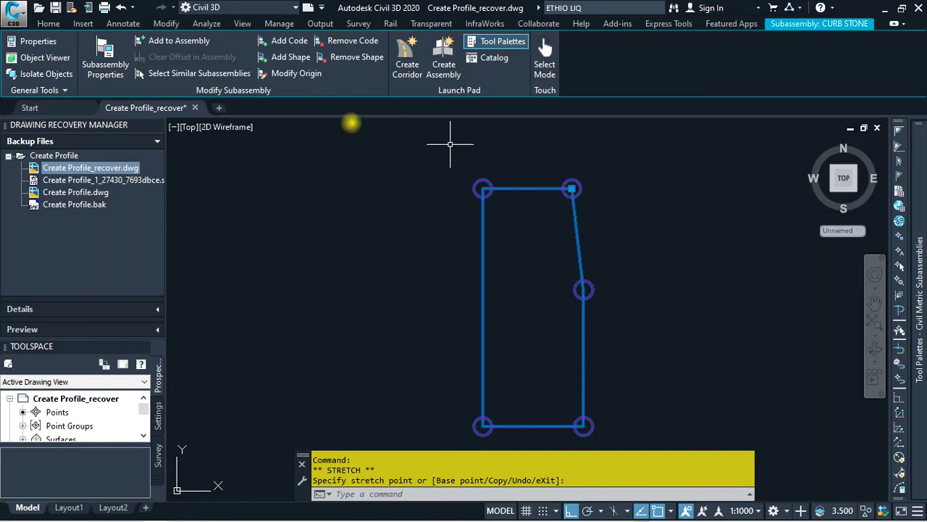
left_click(287, 76)
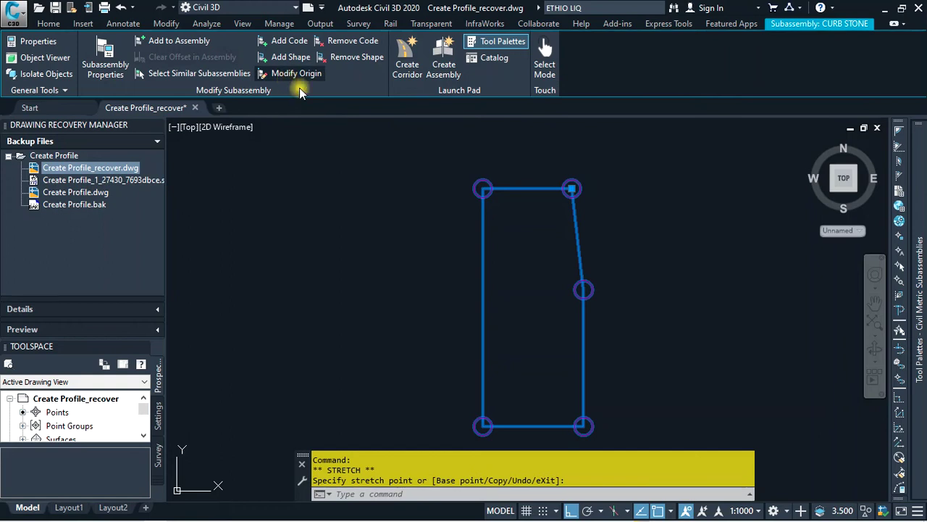
Step: Move the CURB STONE attachment origin to its lower-left corner, then clear the selection
scroll(533, 330, "up", 4)
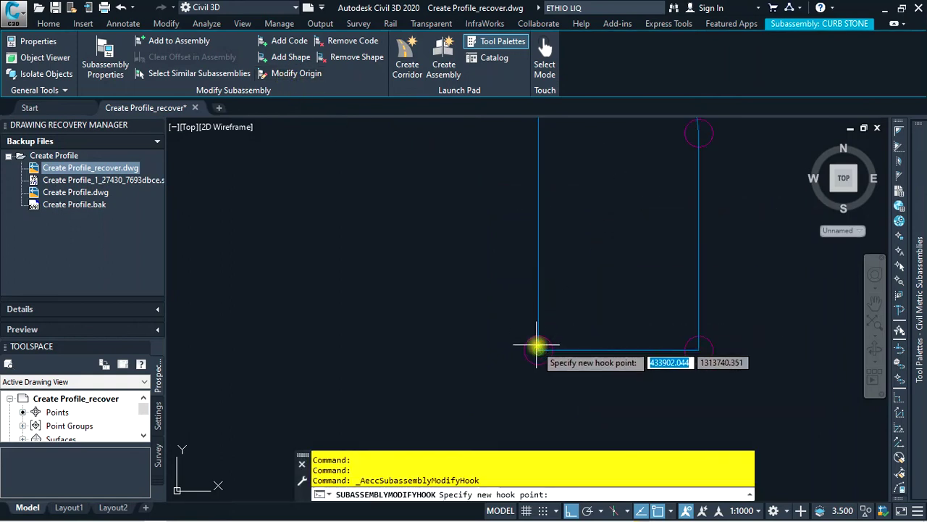
left_click(539, 350)
scroll(401, 333, "down", 4)
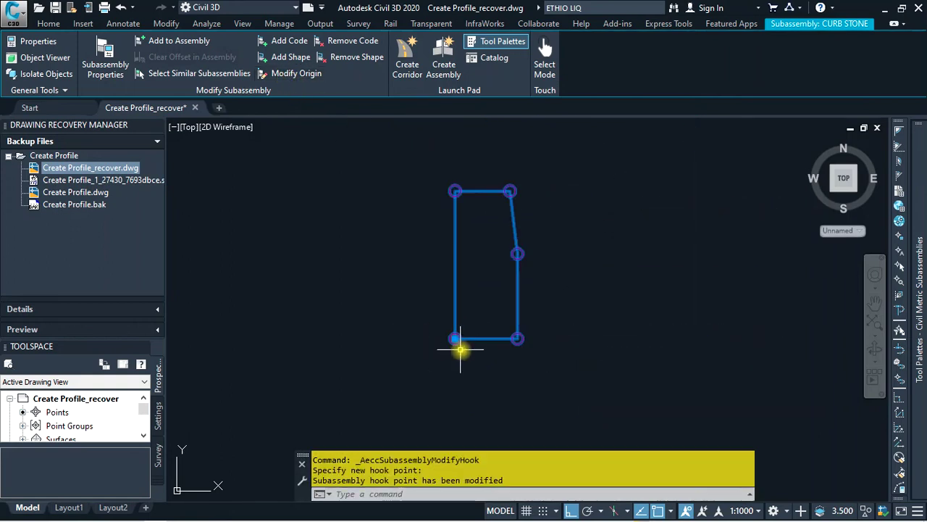
left_click(455, 338)
left_click(381, 338)
left_click(537, 318)
left_click(497, 325)
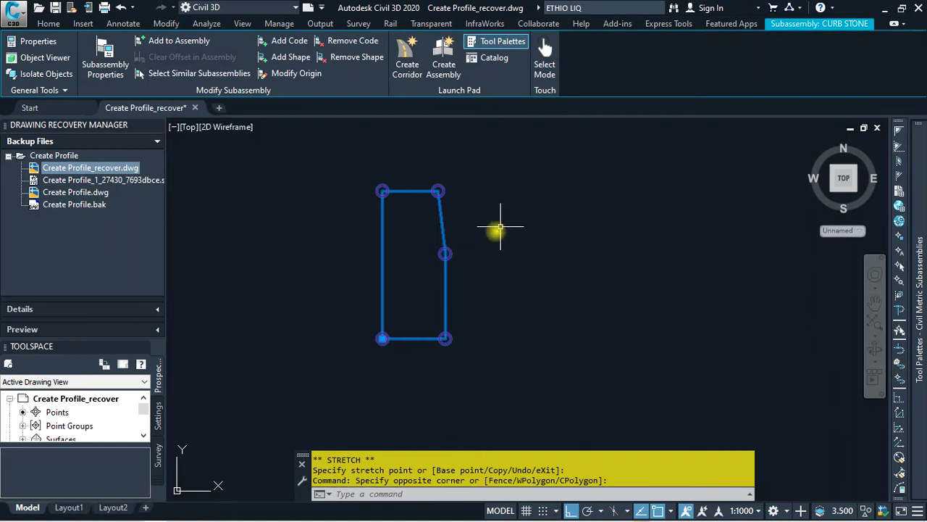
scroll(463, 307, "up", 2)
scroll(519, 246, "down", 2)
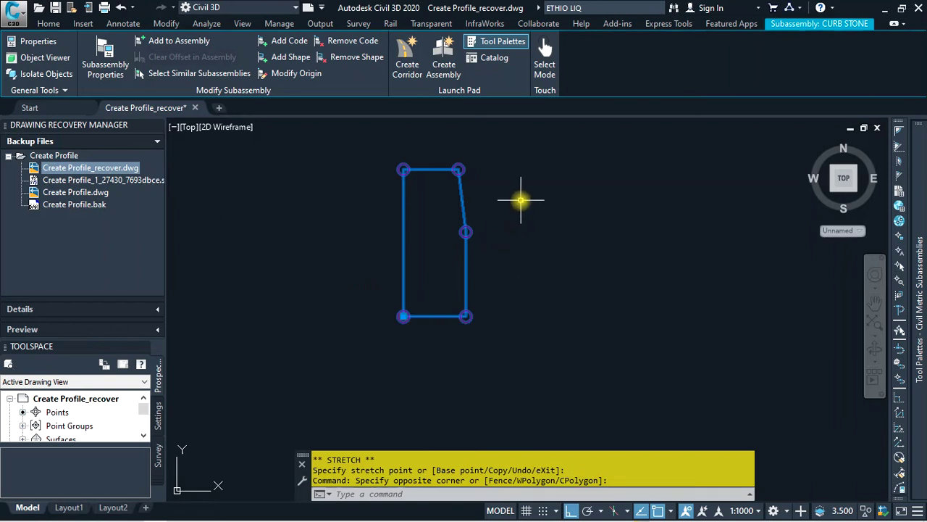
scroll(437, 210, "up", 2)
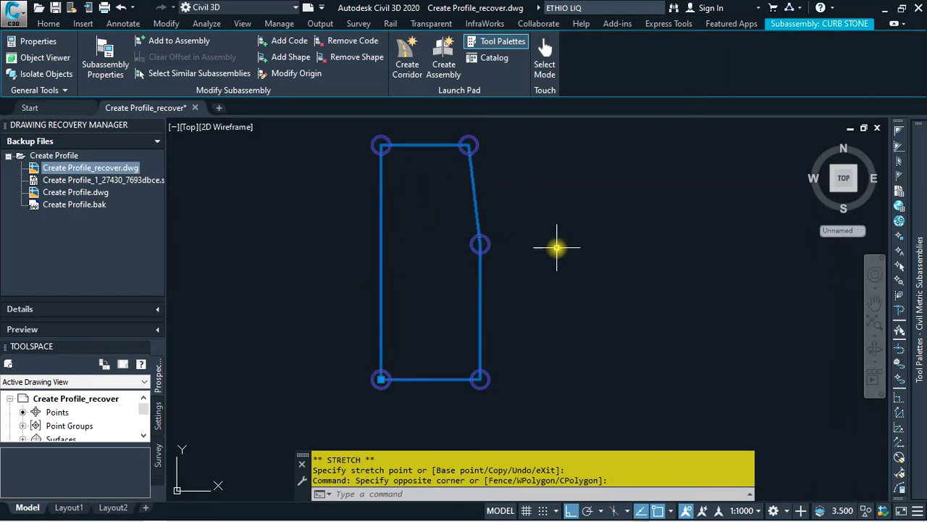
scroll(557, 247, "down", 2)
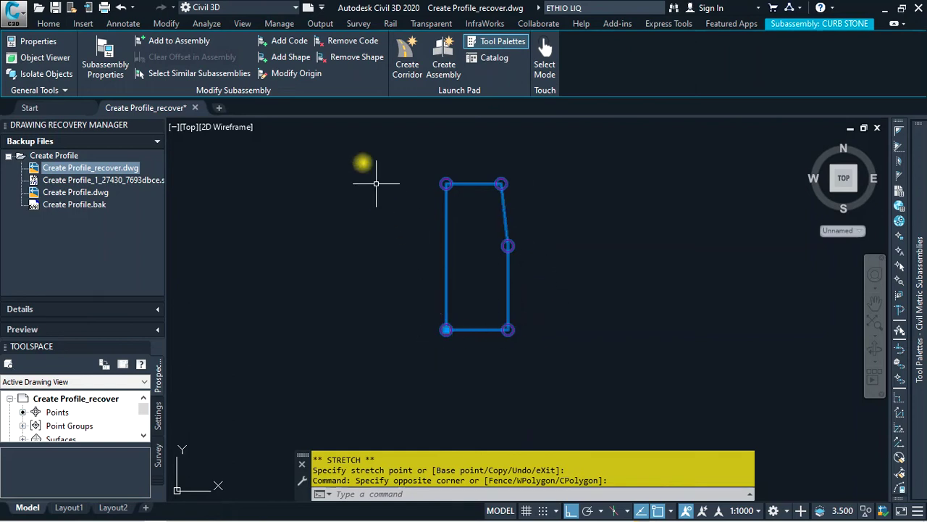
left_click(290, 40)
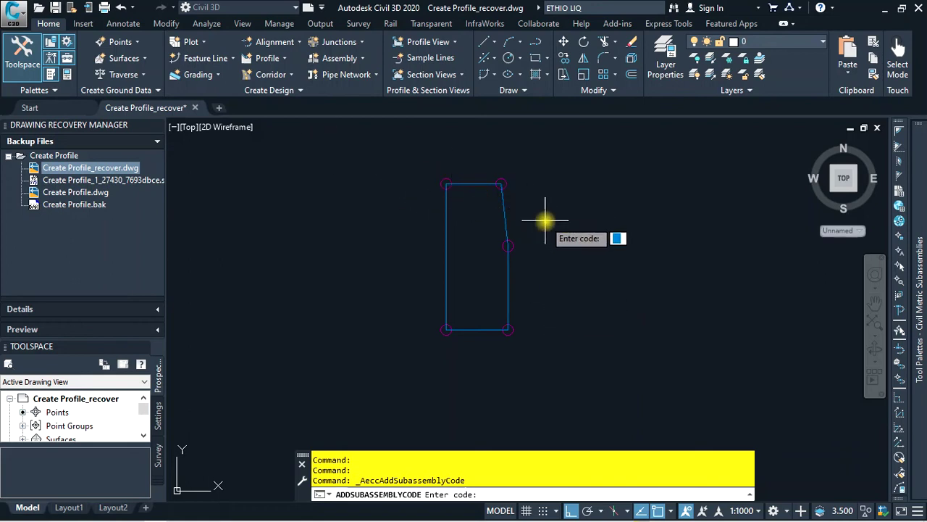
type("A1")
Step: Tag the curb stone's top-left corner with point code A1 and top-right with A2
key("Return")
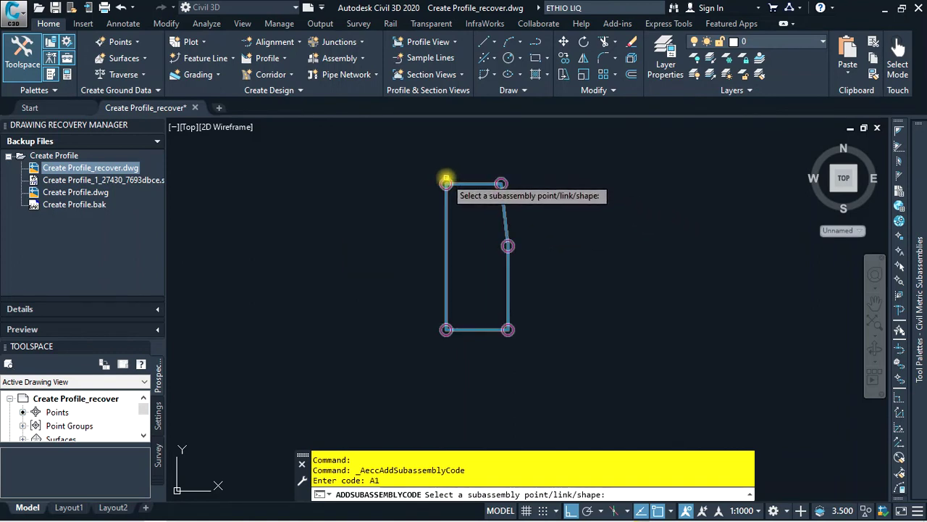
scroll(446, 179, "up", 3)
scroll(446, 179, "up", 2)
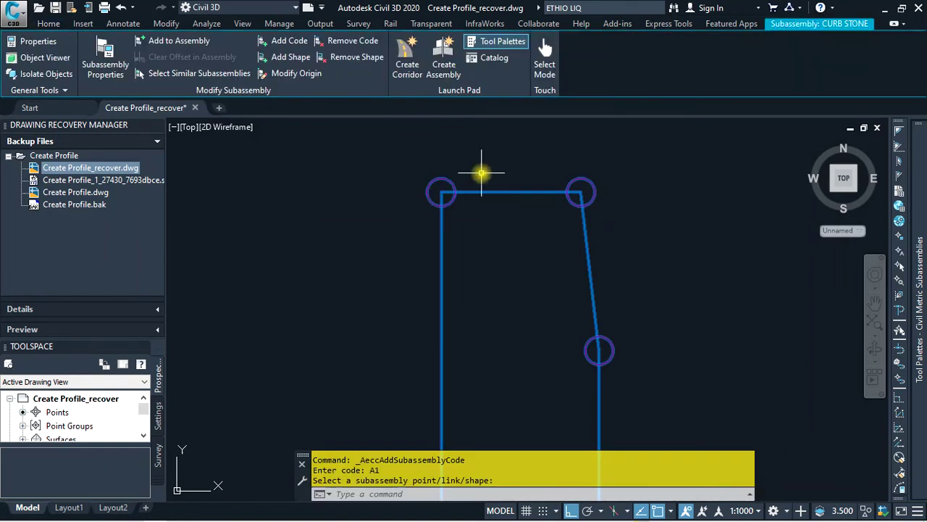
key("Return")
key("Return")
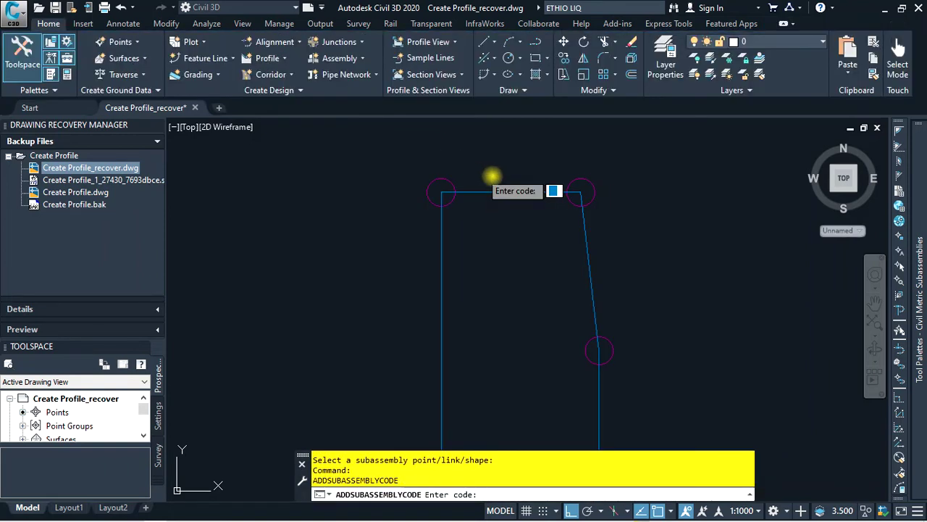
type("A2")
key("Return")
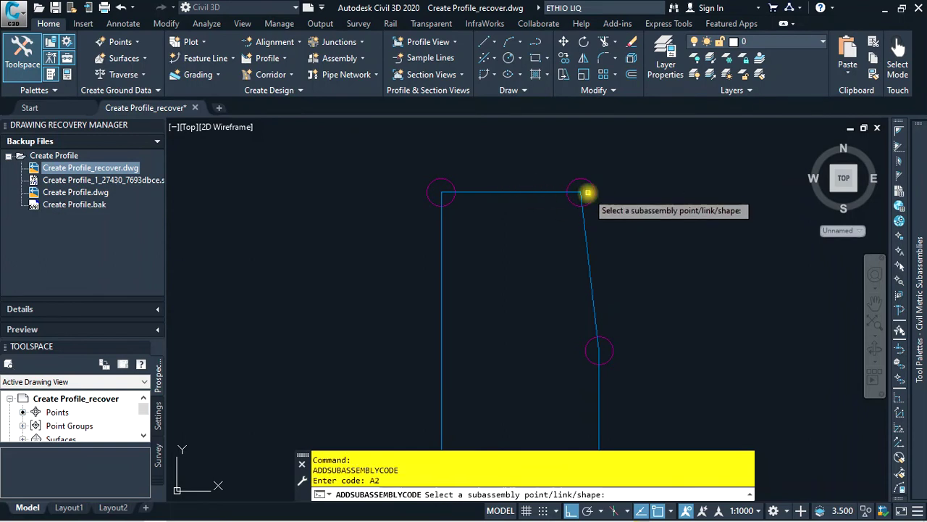
left_click(592, 192)
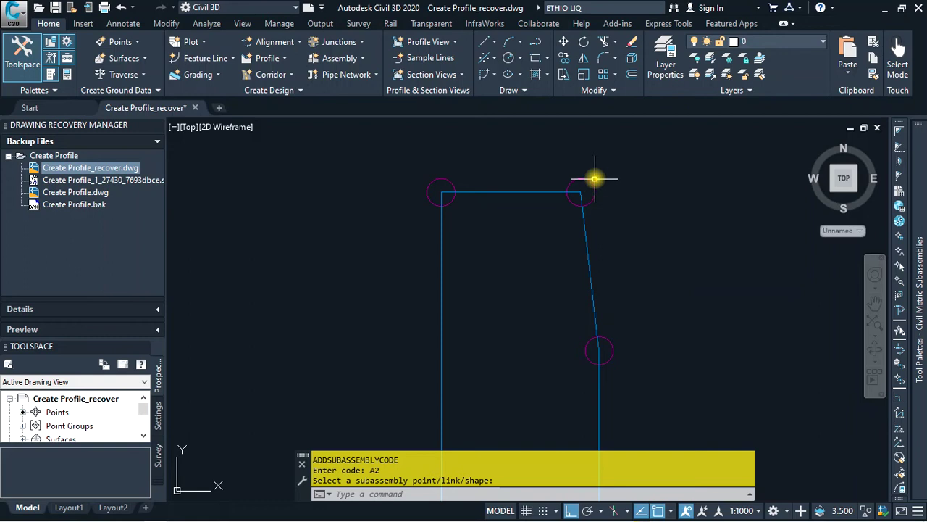
key("Return")
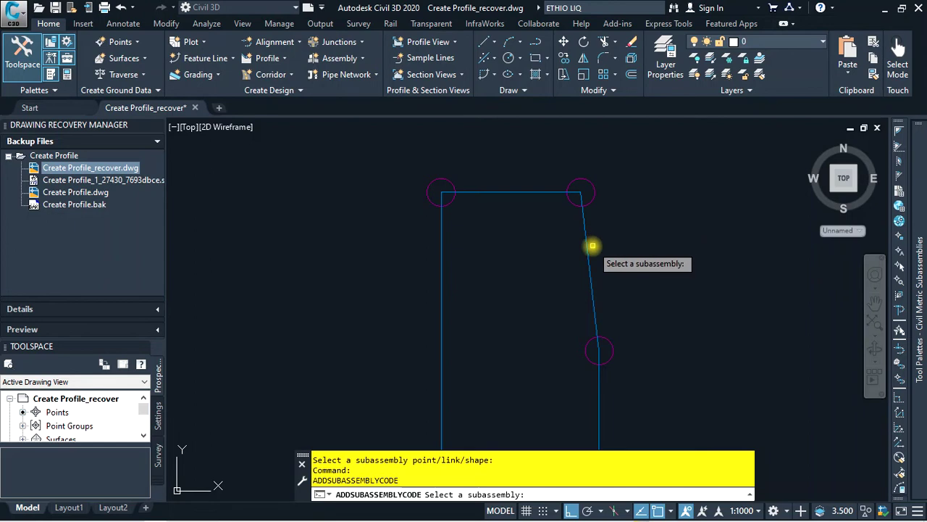
Step: Add point code A3 to the curb stone subassembly
left_click(587, 251)
type("A3")
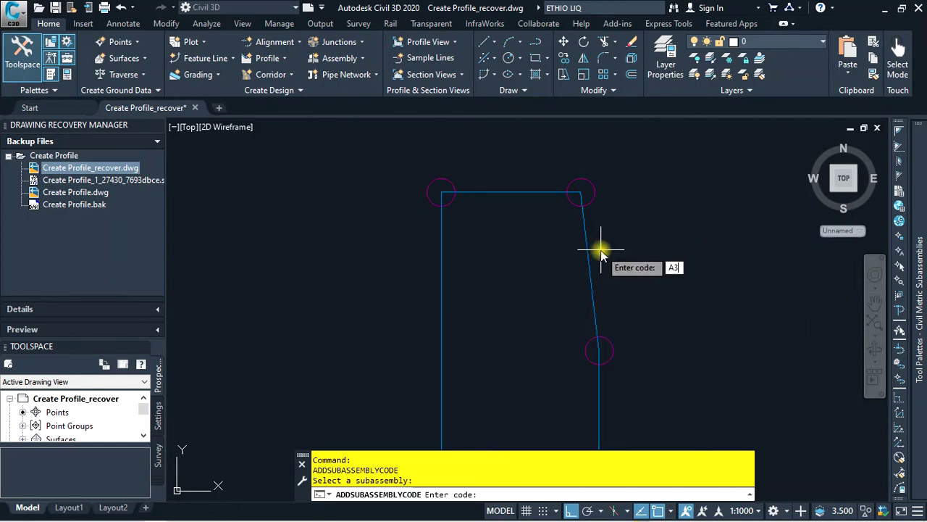
key("Return")
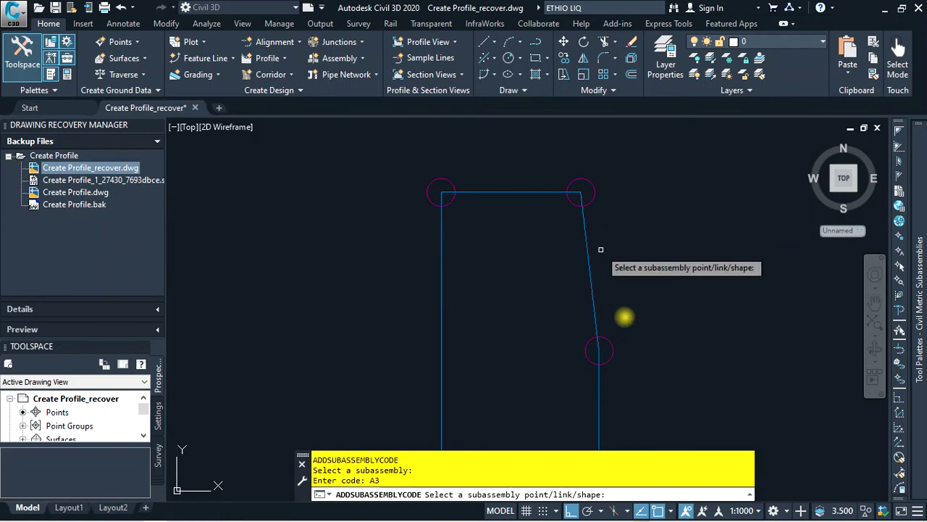
key("Return")
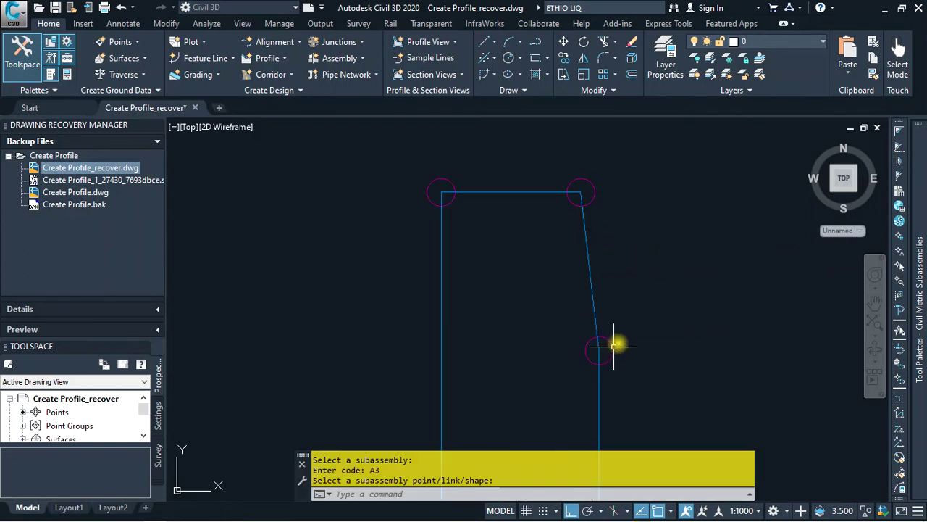
Step: Give the curb stone's top edge link the code X
scroll(602, 239, "down", 4)
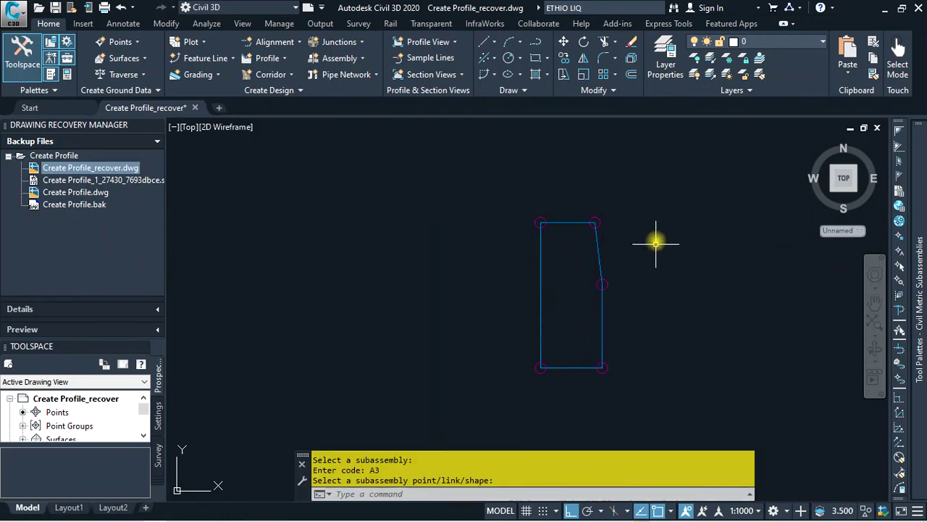
scroll(658, 209, "up", 2)
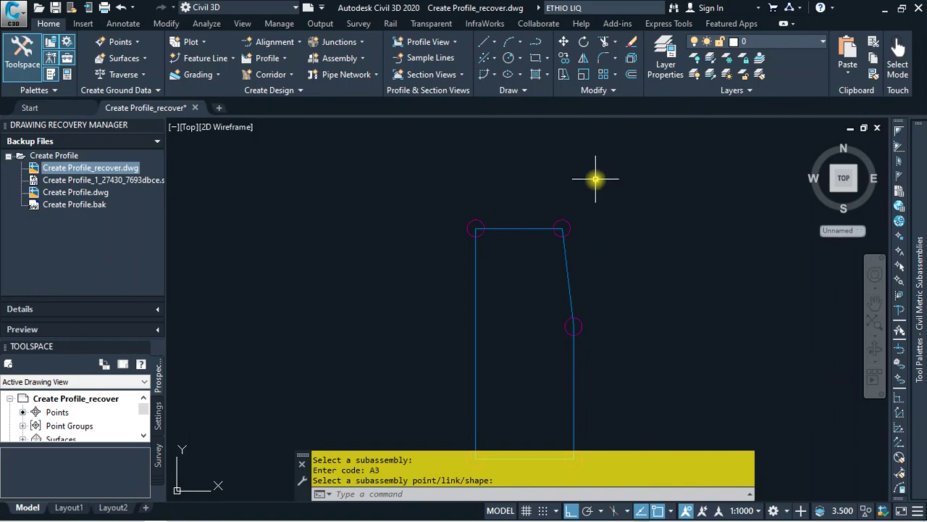
key("Return")
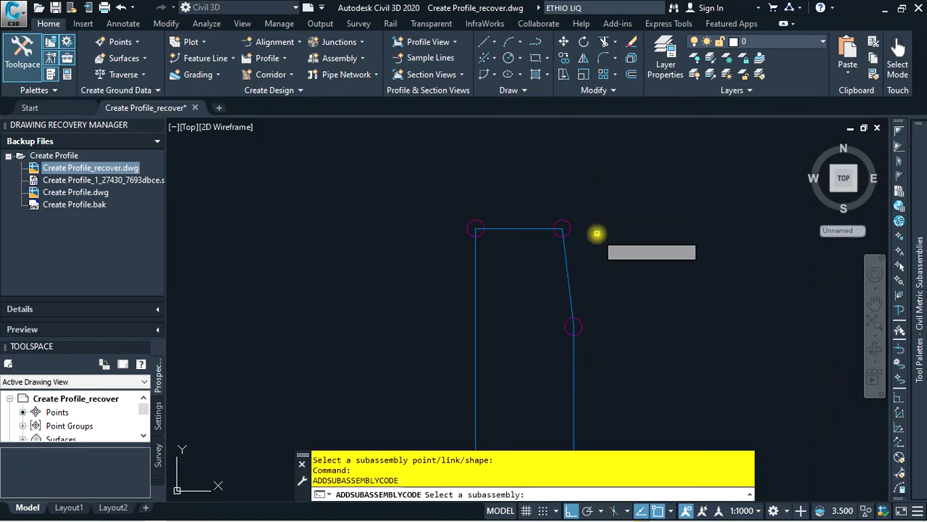
left_click(569, 281)
left_click(570, 281)
type("X")
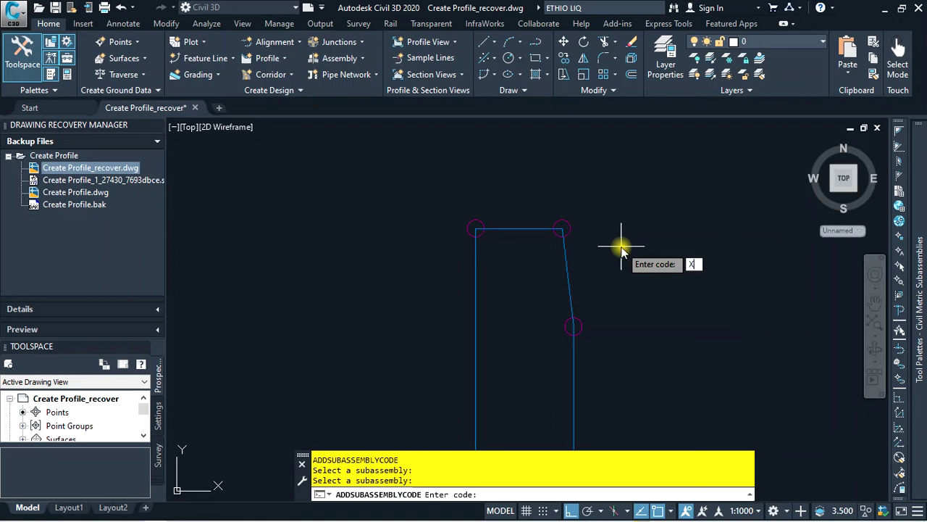
key("Return")
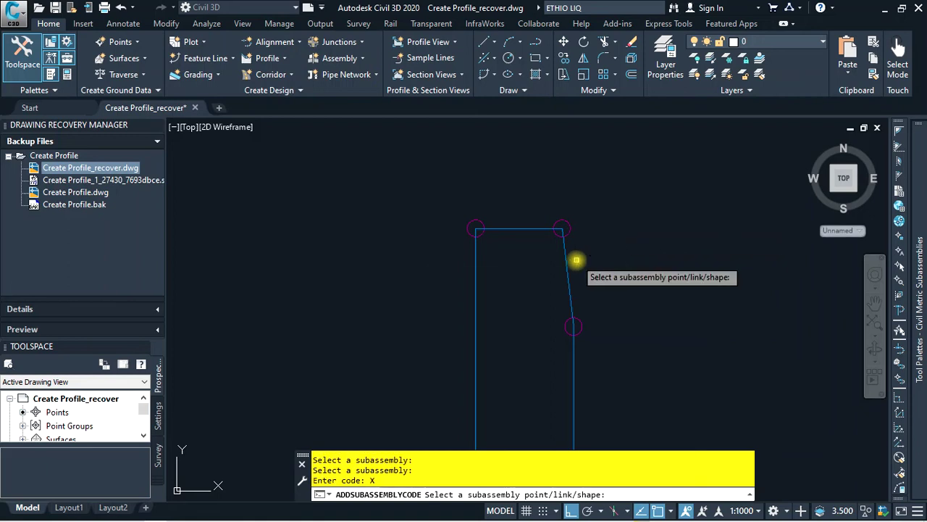
scroll(594, 238, "up", 2)
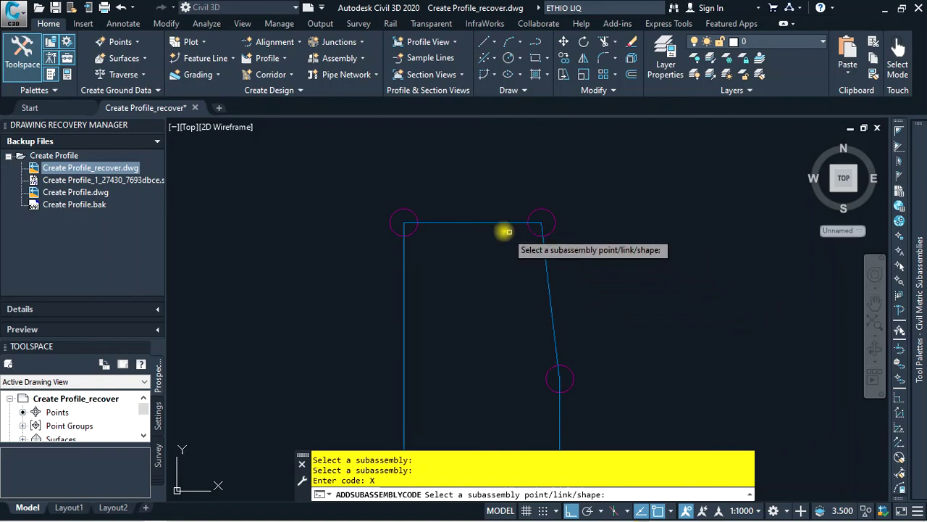
left_click(476, 222)
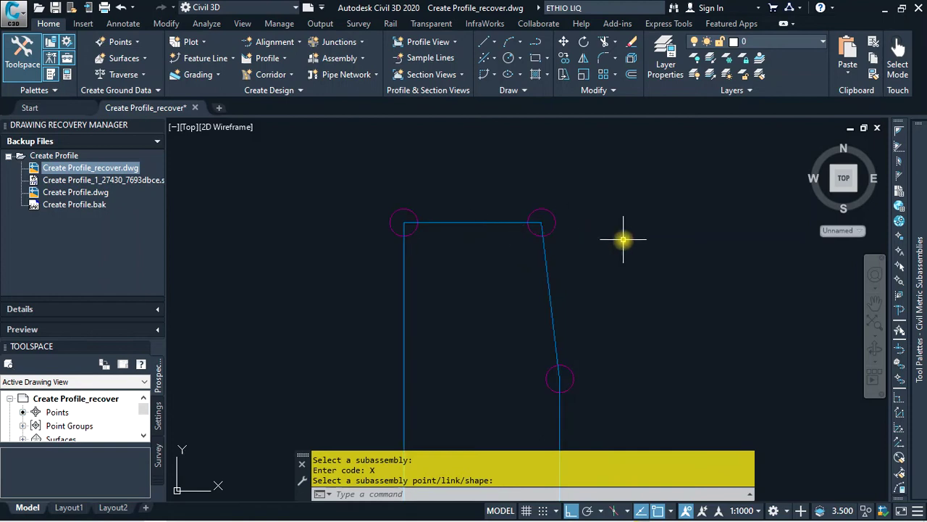
Step: Give the curb stone's sloped edge link the code Y
key("Return")
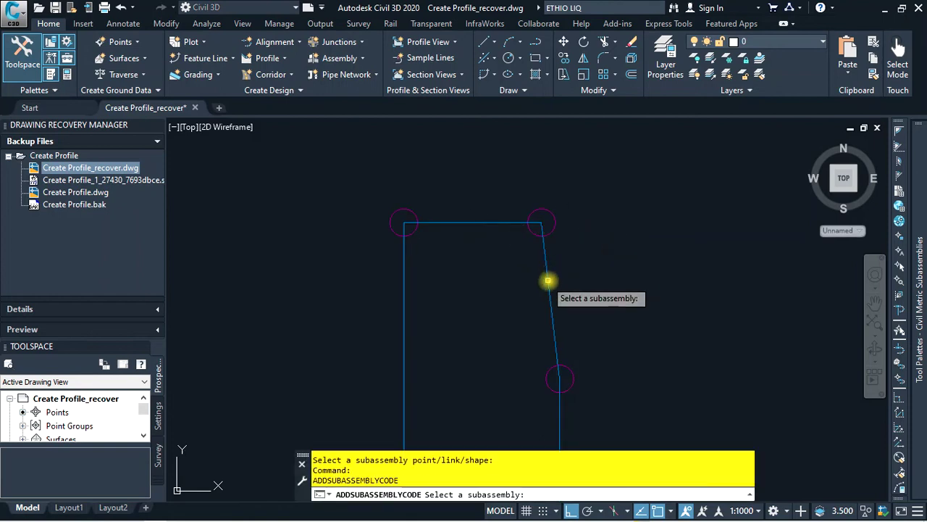
left_click(549, 280)
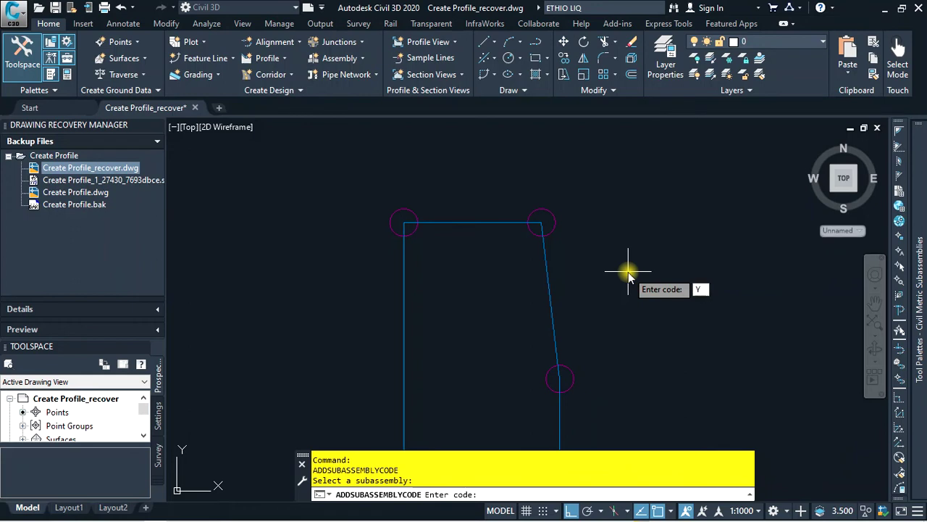
key("Return")
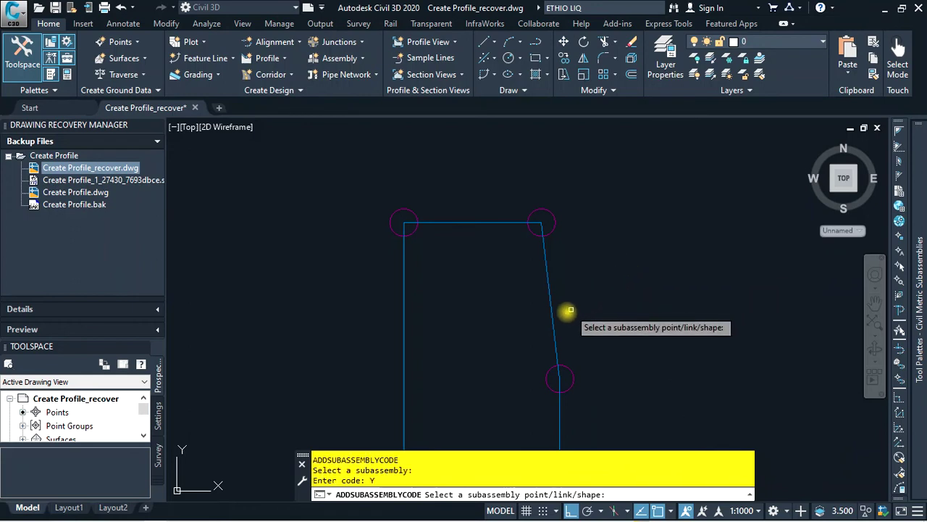
left_click(551, 315)
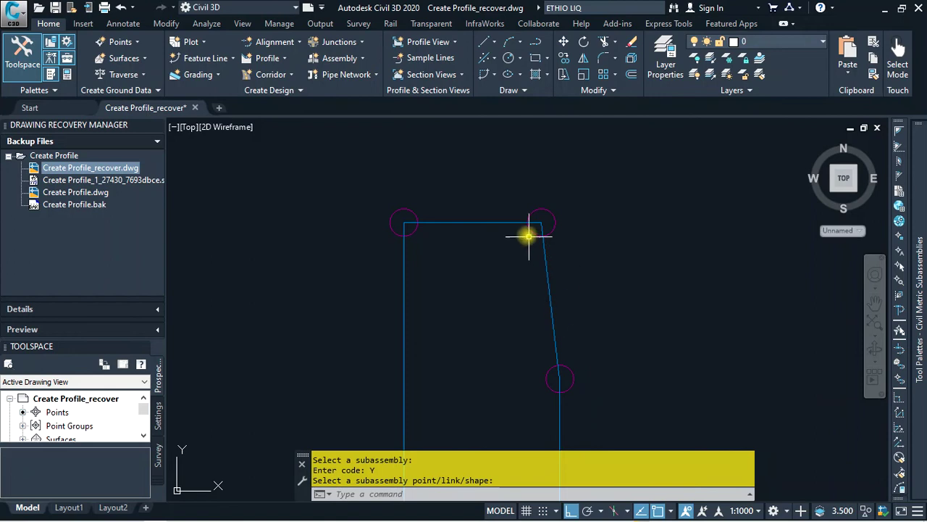
scroll(579, 242, "down", 4)
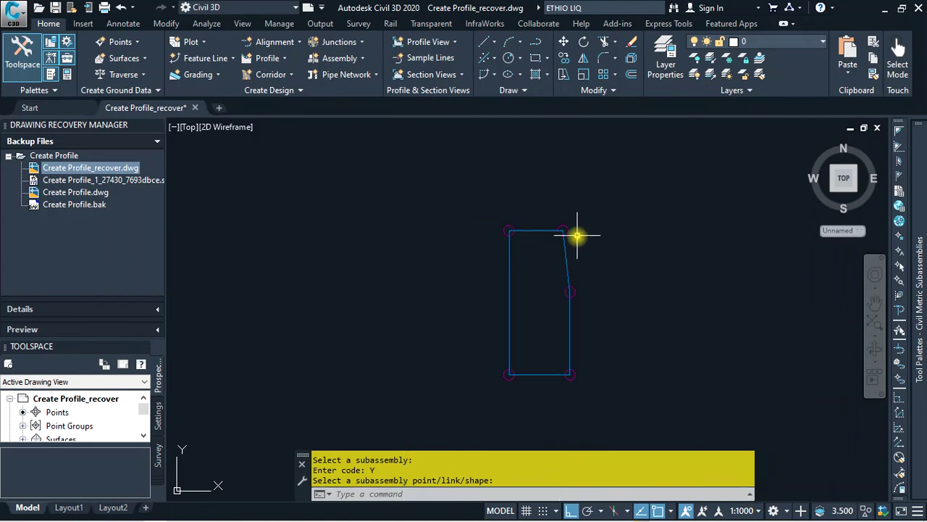
Step: End code adding and select the whole CURB STONE subassembly
key("Return")
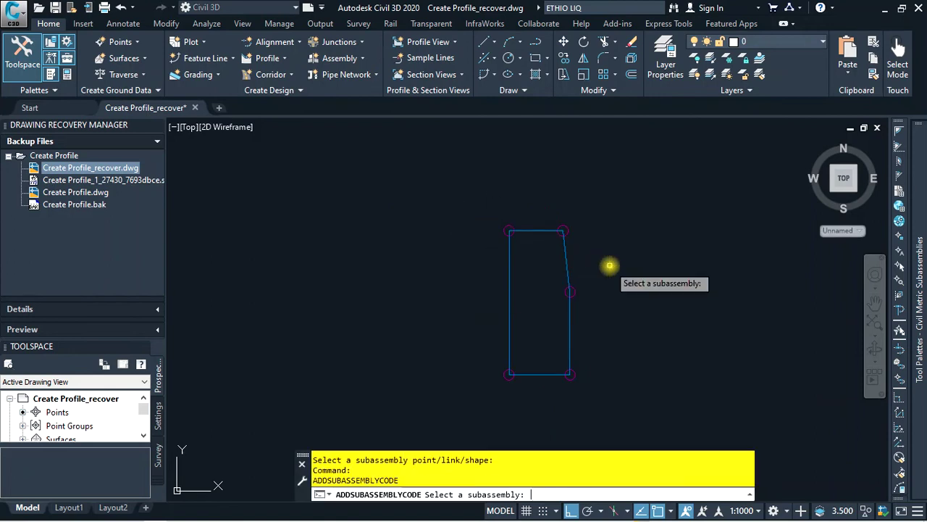
scroll(595, 273, "up", 2)
key("Escape")
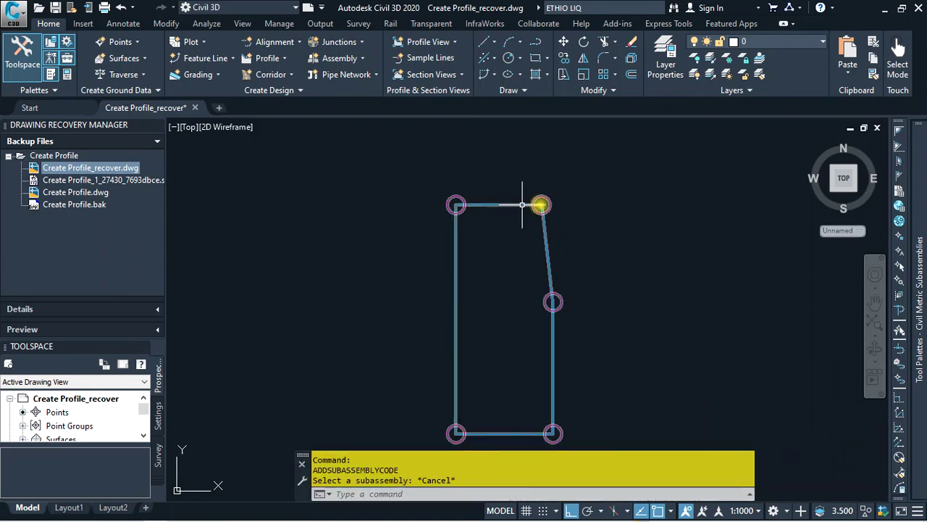
scroll(591, 244, "down", 2)
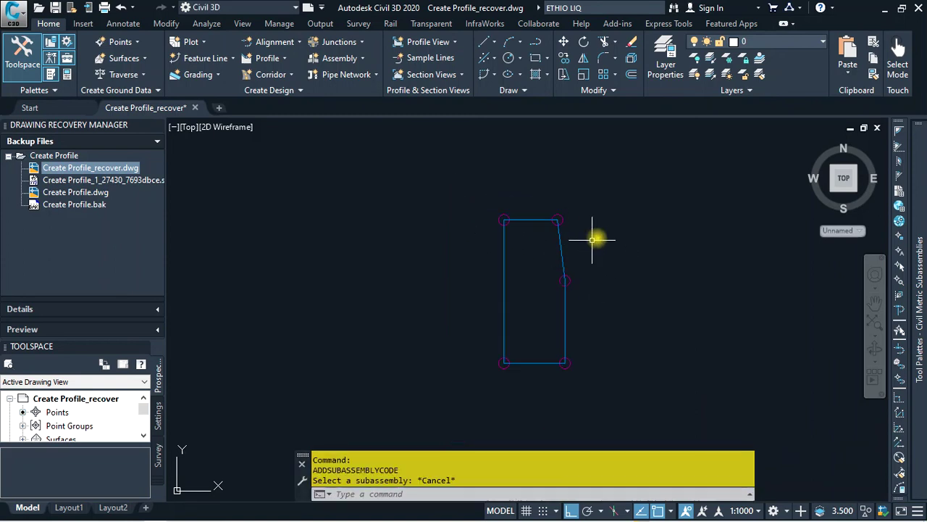
left_click(611, 206)
left_click(482, 375)
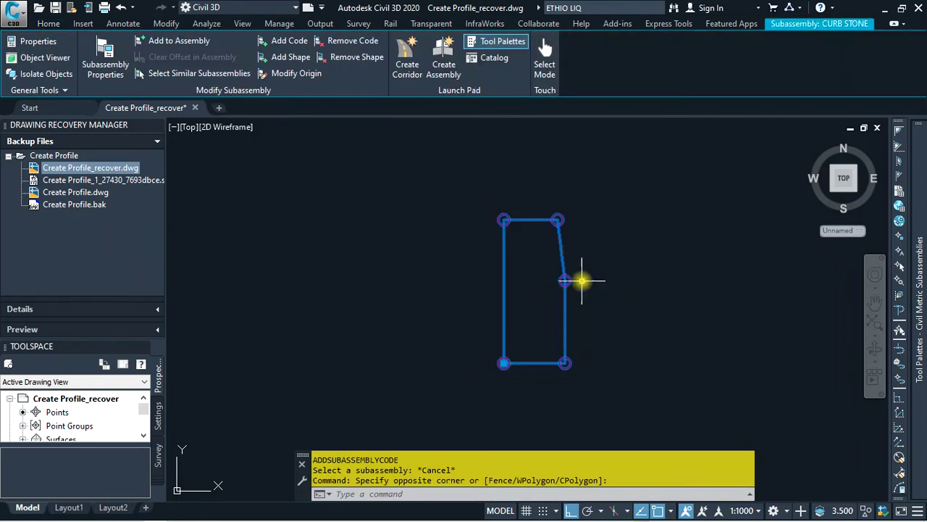
scroll(600, 263, "up", 2)
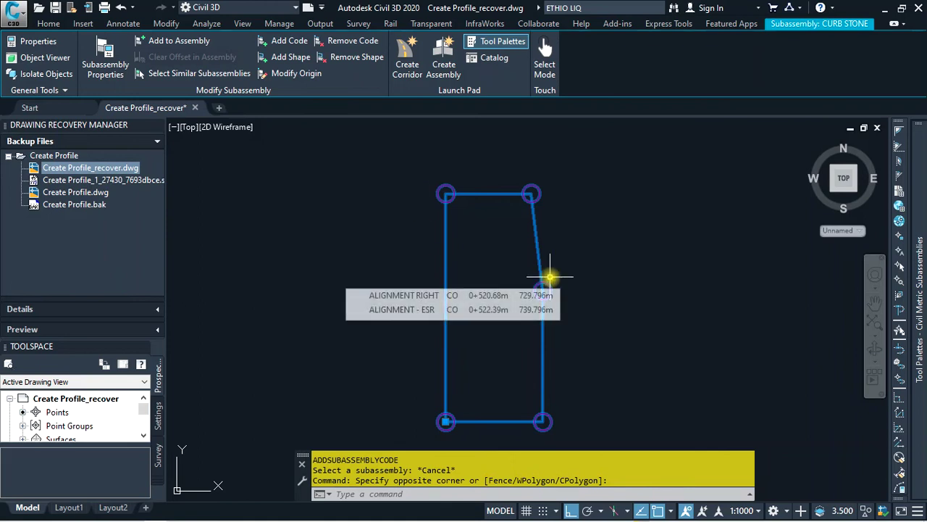
left_click(290, 58)
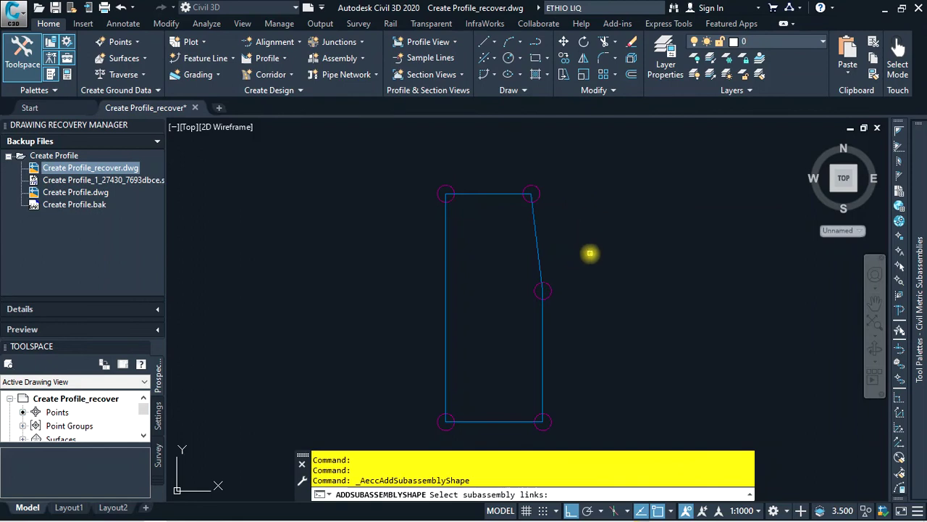
Step: Window-select all ten outline links to create the curb stone shape
scroll(611, 202, "down", 2)
left_click(636, 162)
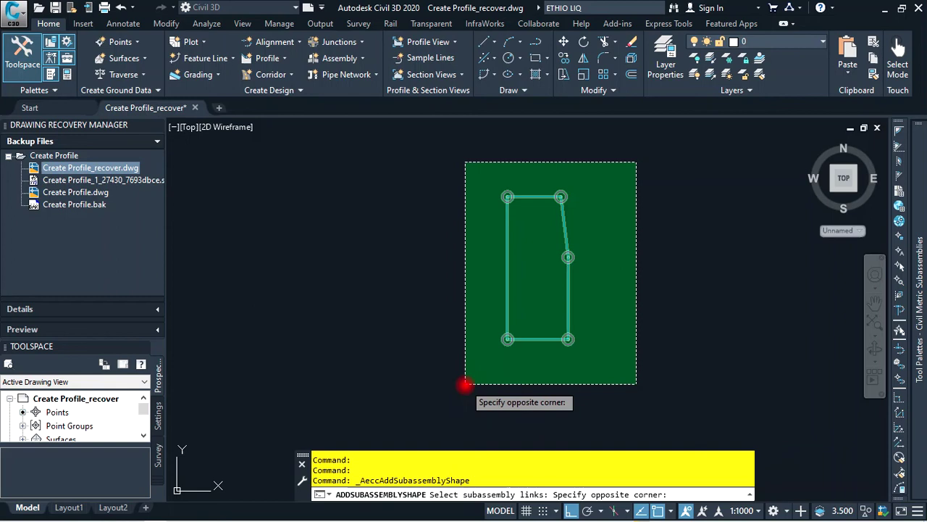
left_click(465, 384)
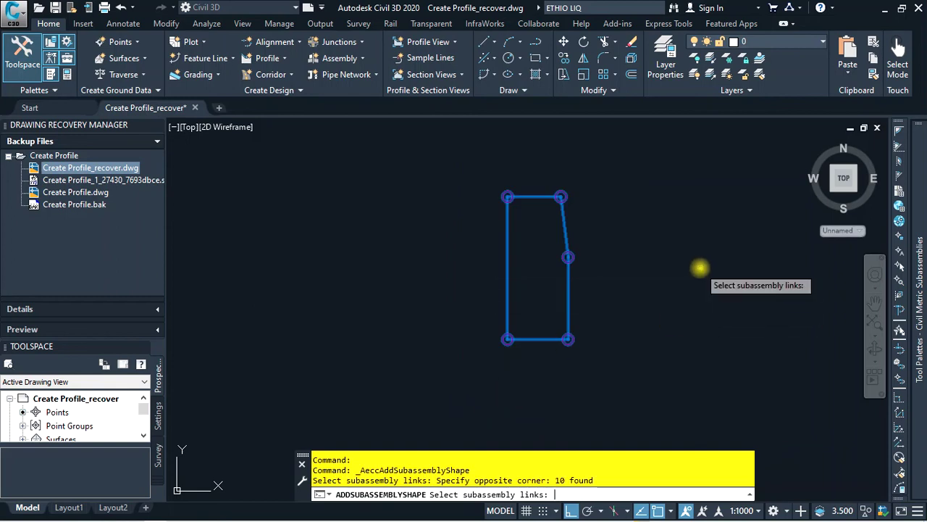
key("Return")
scroll(563, 236, "up", 2)
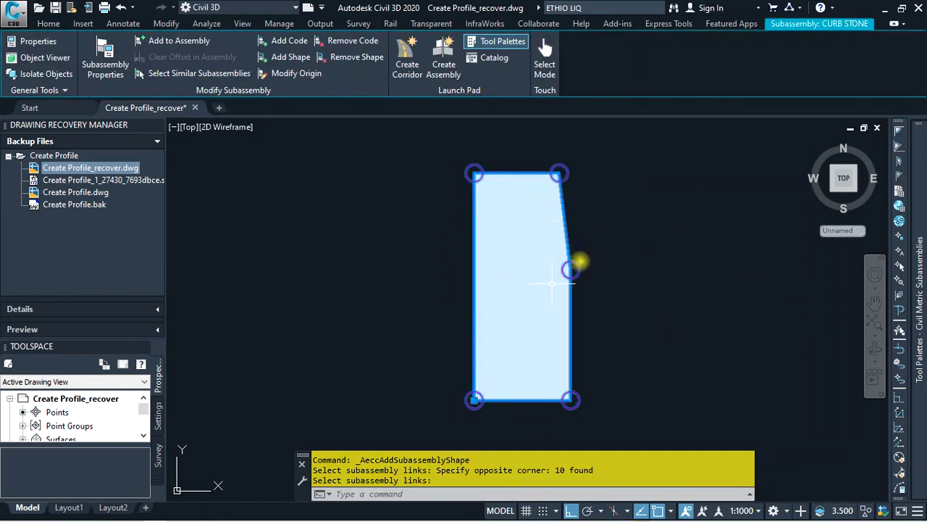
scroll(514, 233, "down", 2)
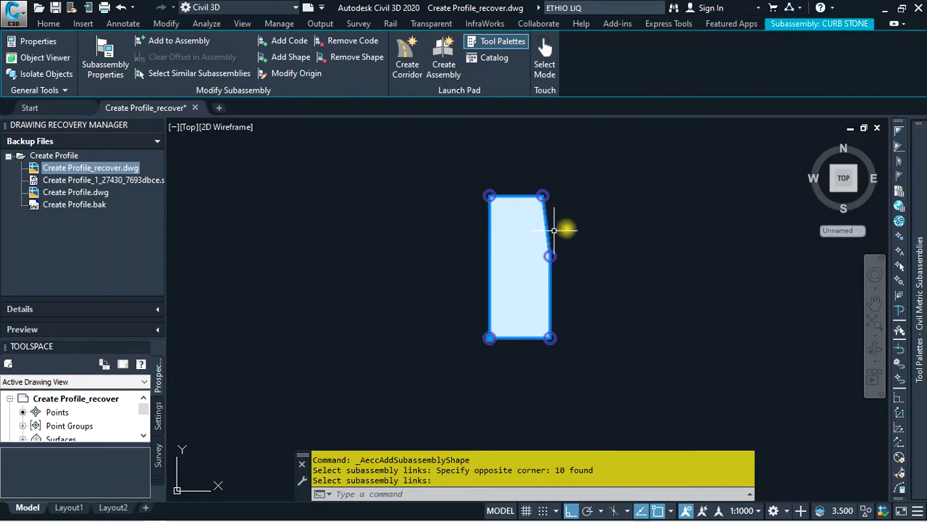
scroll(570, 225, "up", 2)
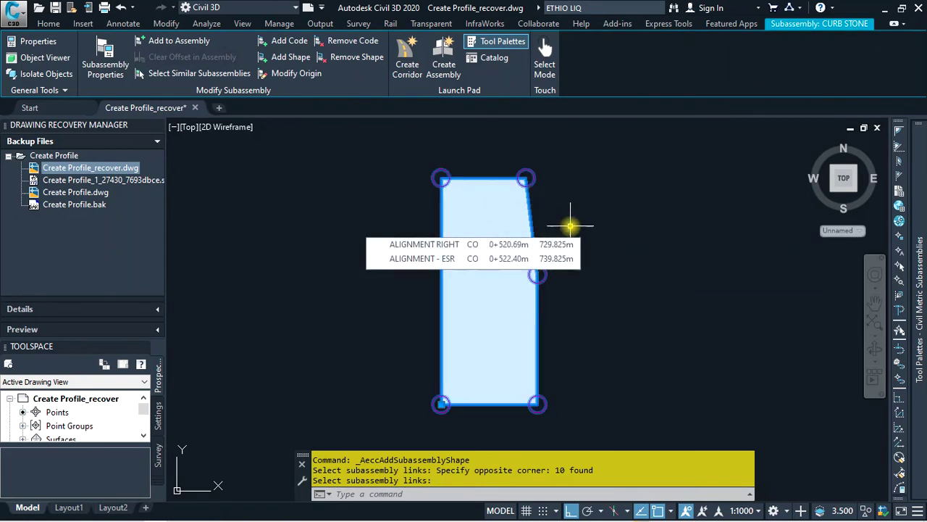
scroll(553, 218, "down", 1)
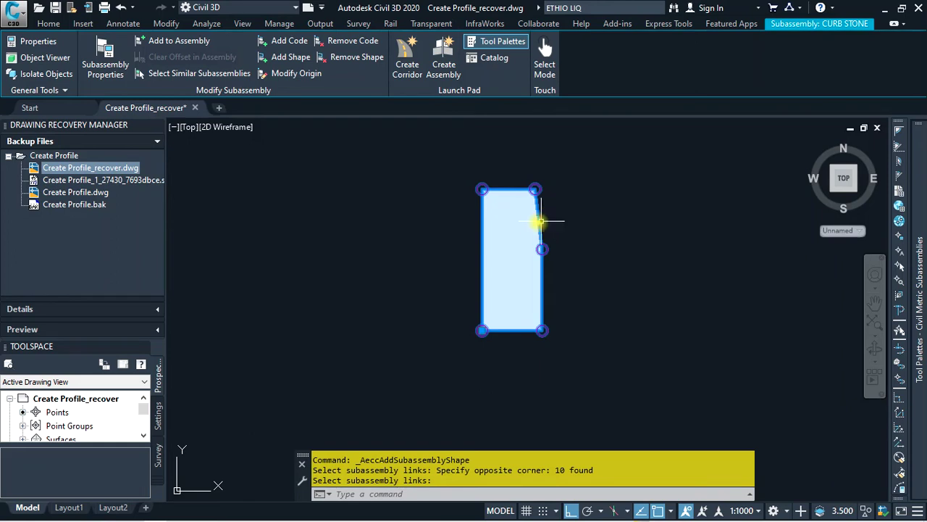
Step: Deselect, then reselect the curb stone shape with a crossing window
left_click(511, 234)
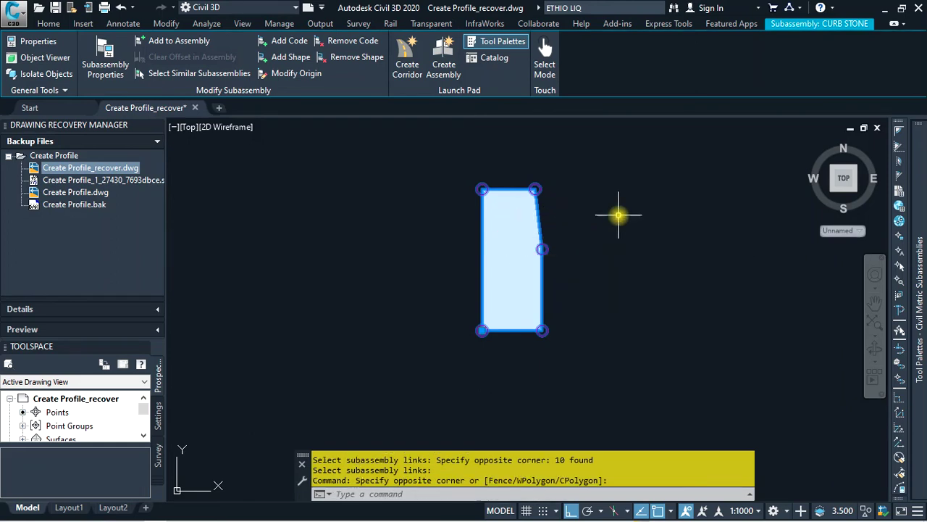
key("Escape")
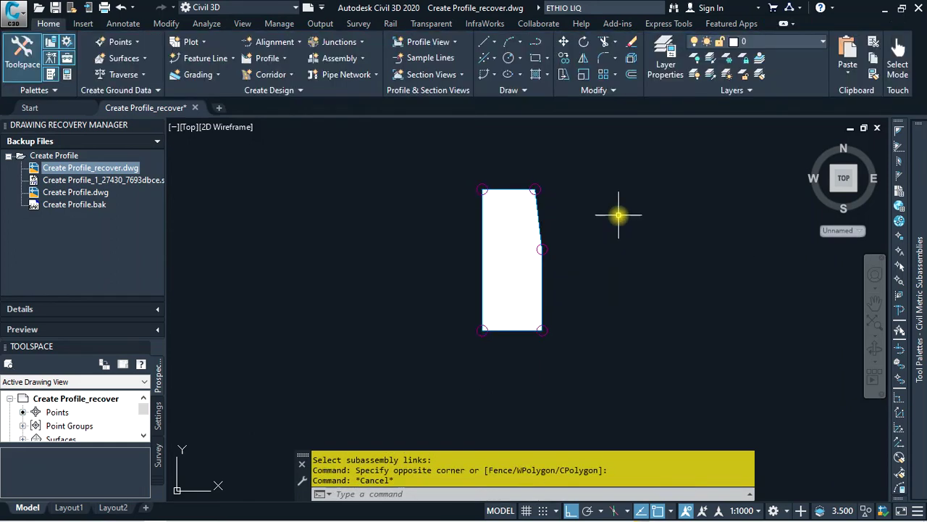
left_click(602, 222)
left_click(532, 251)
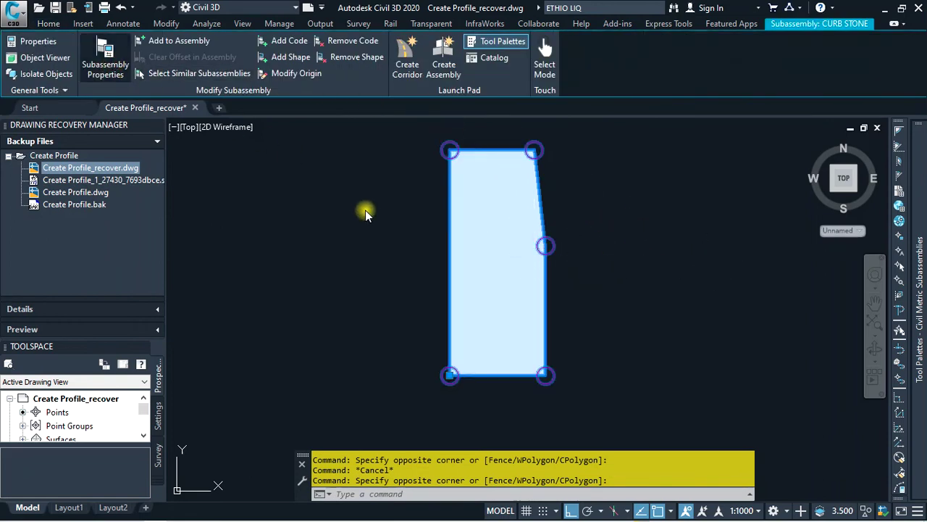
Step: Check CURB STONE's link codes X and Y, point codes A1–A3, shape codes and parameters
double_click(442, 227)
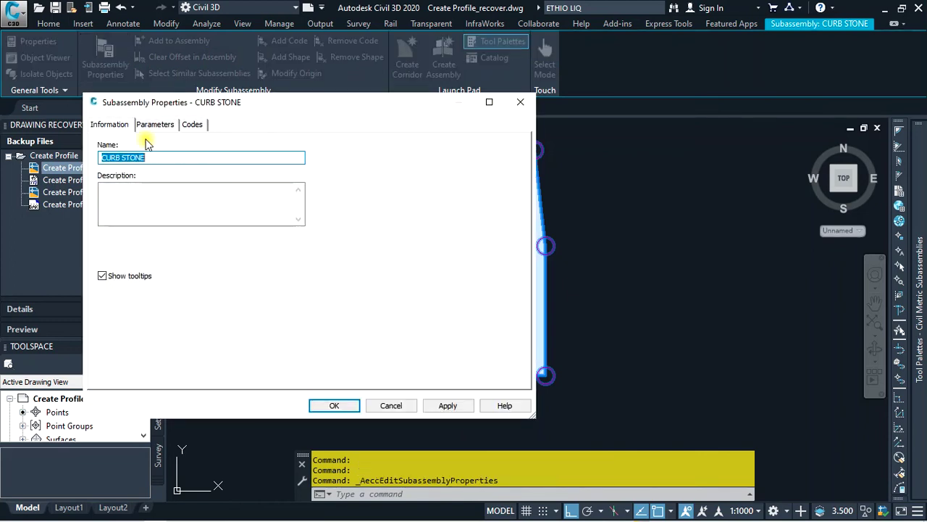
left_click(149, 127)
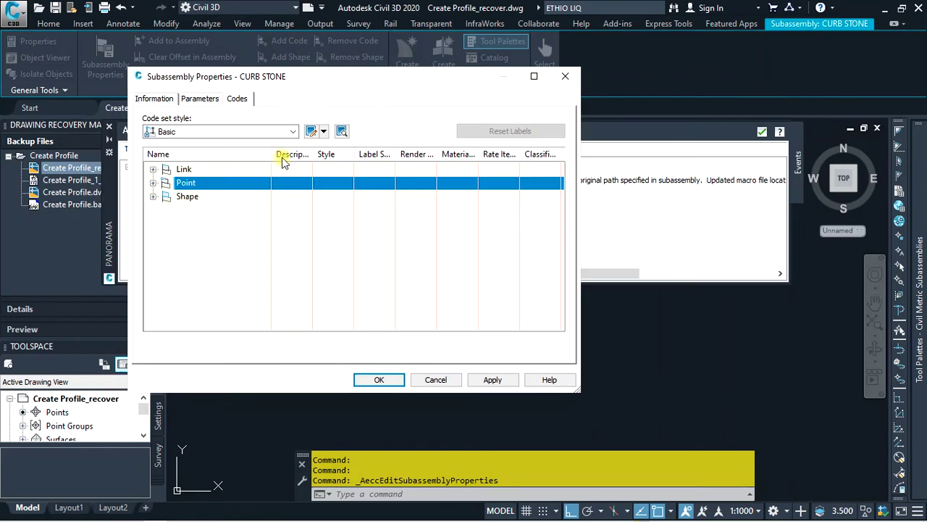
left_click(153, 168)
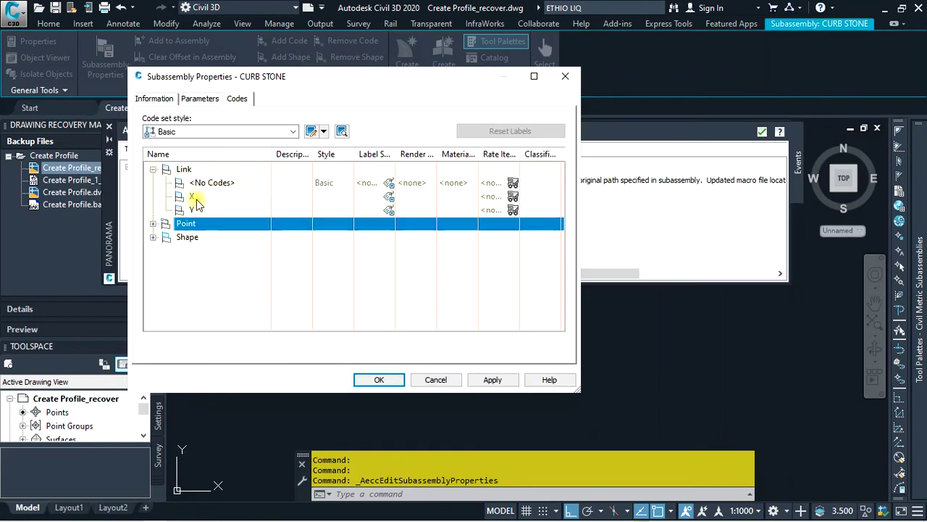
left_click(153, 225)
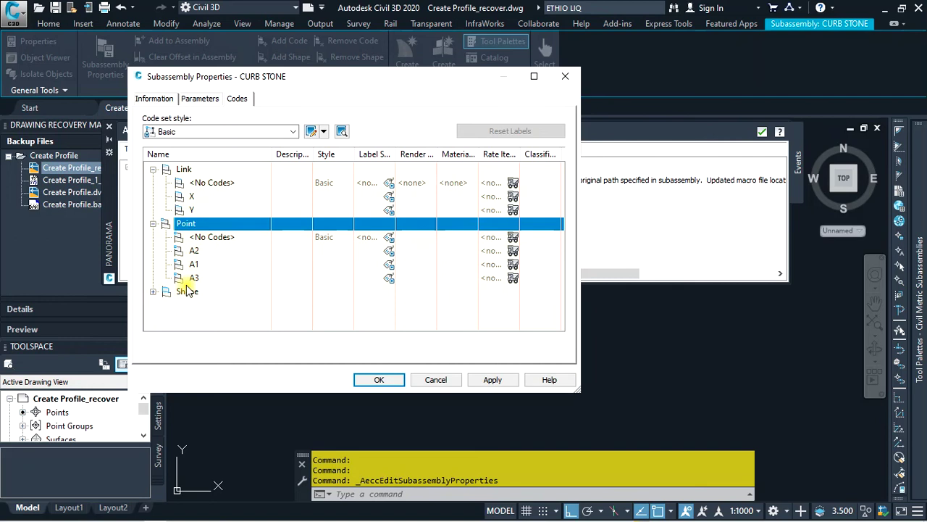
left_click(153, 291)
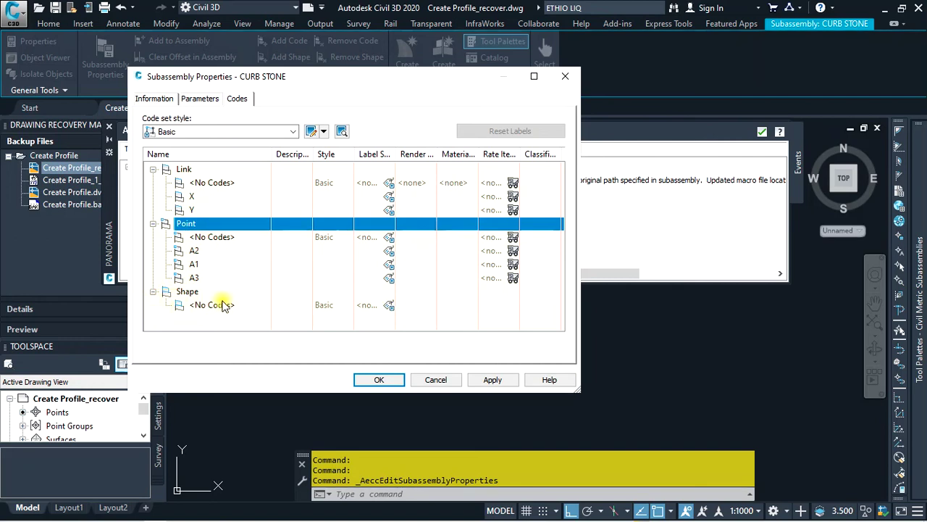
left_click(201, 101)
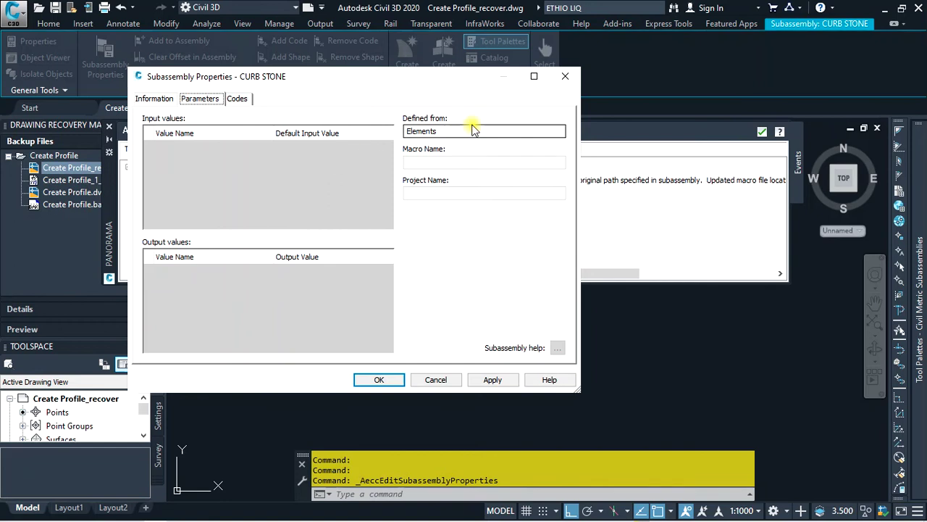
left_click(565, 76)
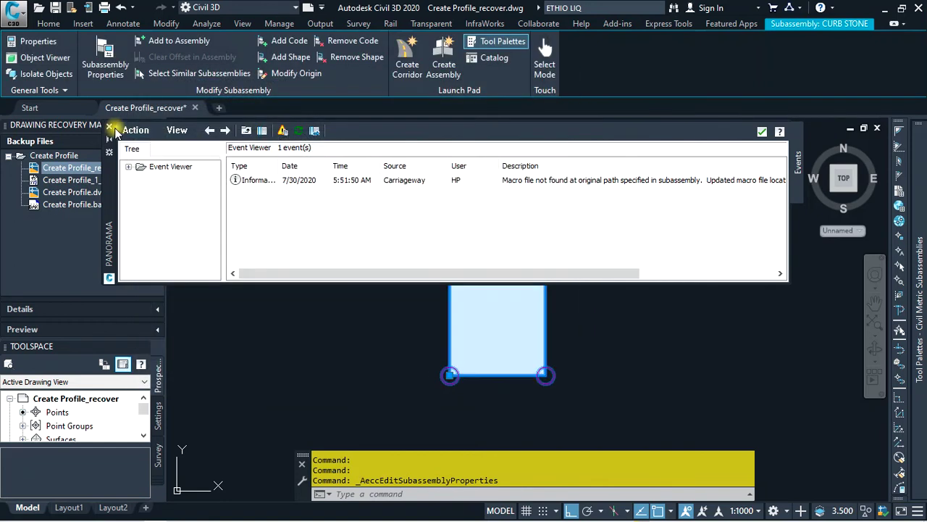
left_click(111, 128)
scroll(455, 215, "down", 4)
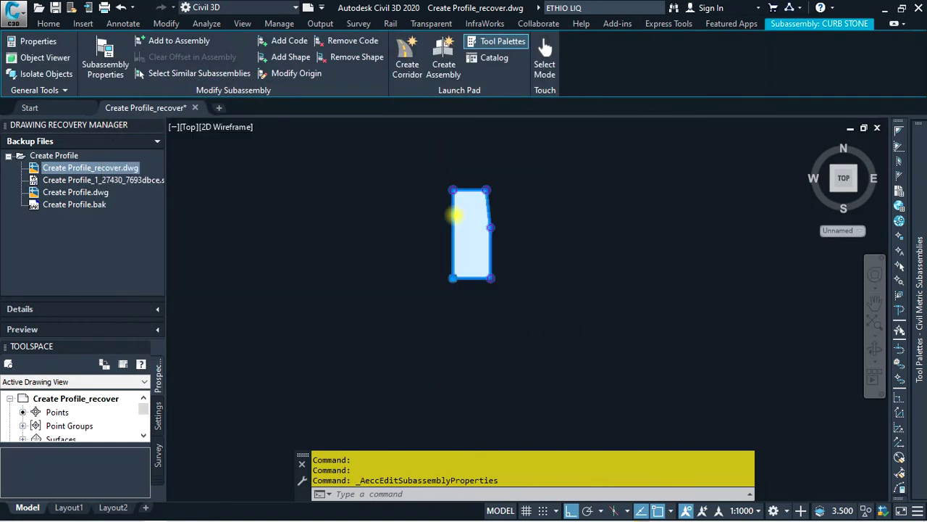
scroll(517, 221, "down", 3)
scroll(453, 228, "down", 2)
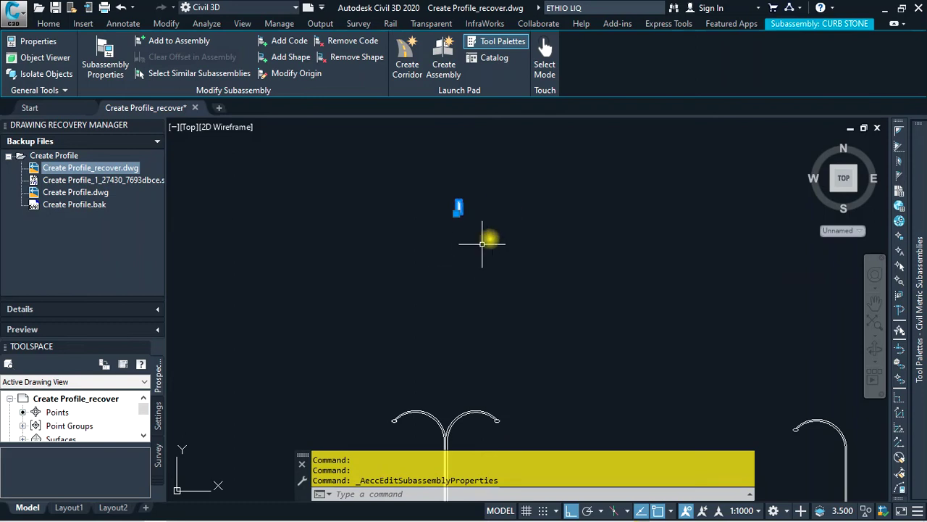
scroll(489, 239, "down", 2)
scroll(470, 266, "down", 2)
scroll(534, 219, "down", 2)
scroll(440, 212, "down", 1)
scroll(471, 155, "up", 2)
scroll(500, 173, "up", 2)
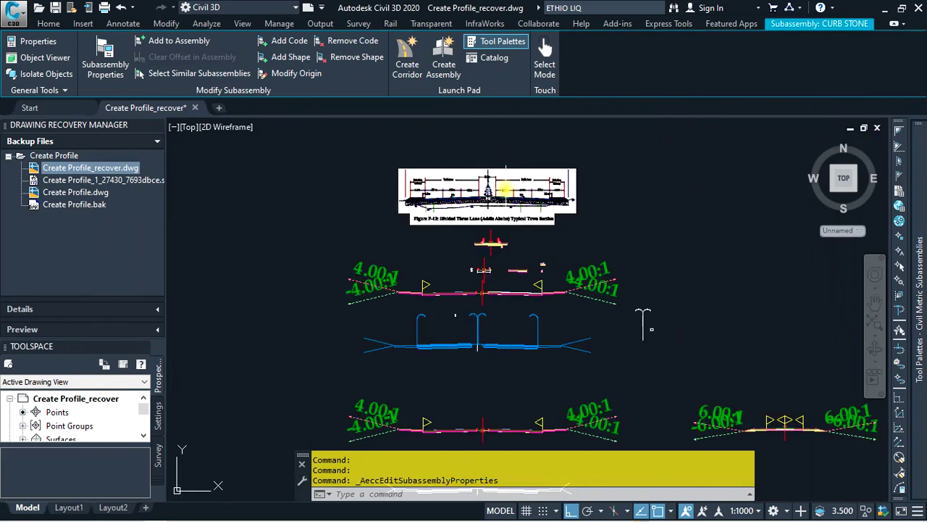
scroll(505, 189, "up", 3)
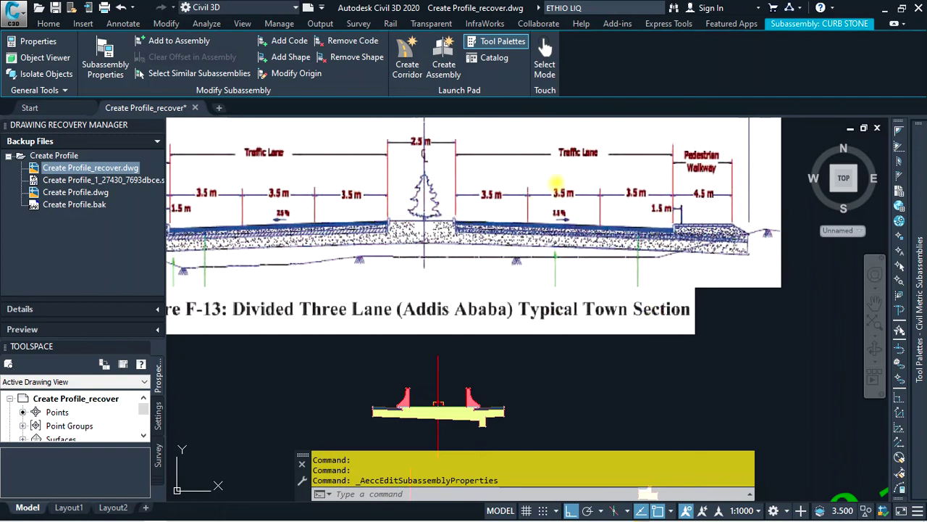
scroll(604, 180, "down", 3)
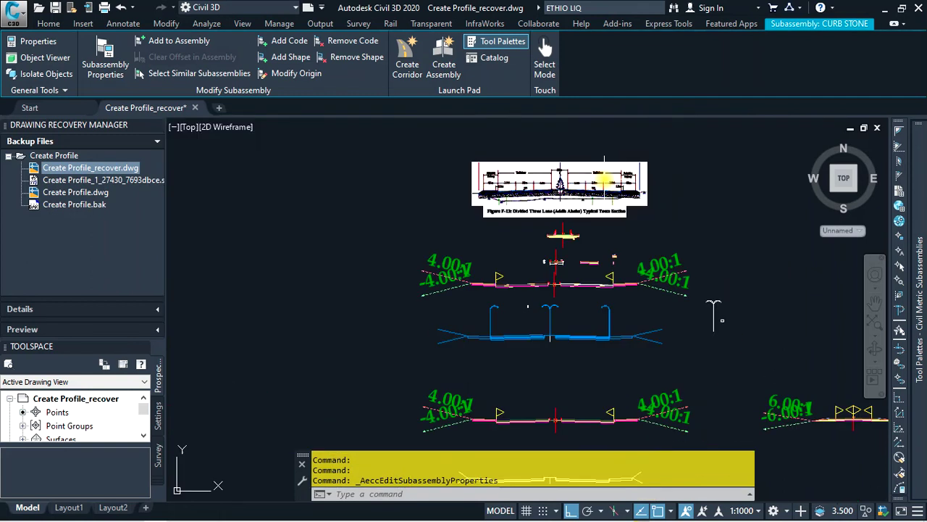
scroll(562, 157, "down", 1)
scroll(408, 213, "down", 1)
scroll(475, 276, "up", 1)
scroll(507, 250, "up", 1)
scroll(530, 238, "up", 2)
scroll(408, 300, "up", 1)
scroll(413, 282, "up", 1)
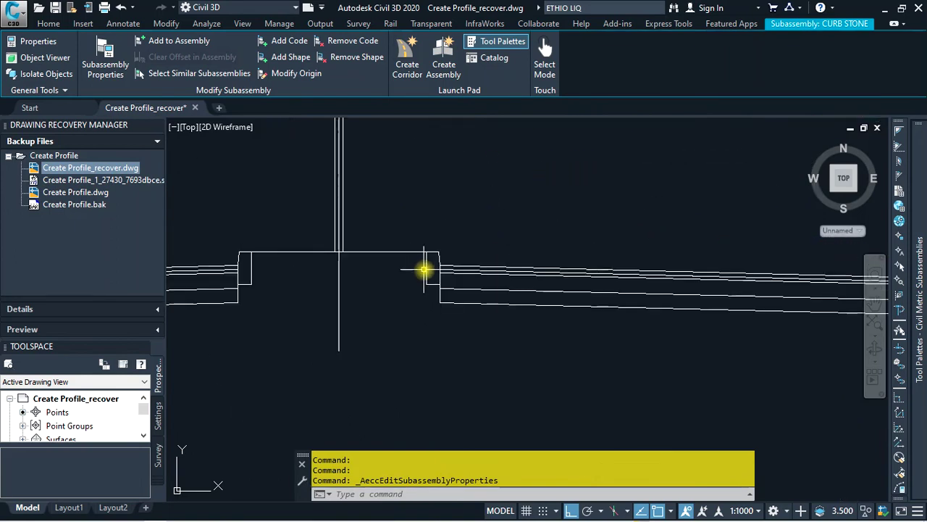
scroll(511, 265, "up", 2)
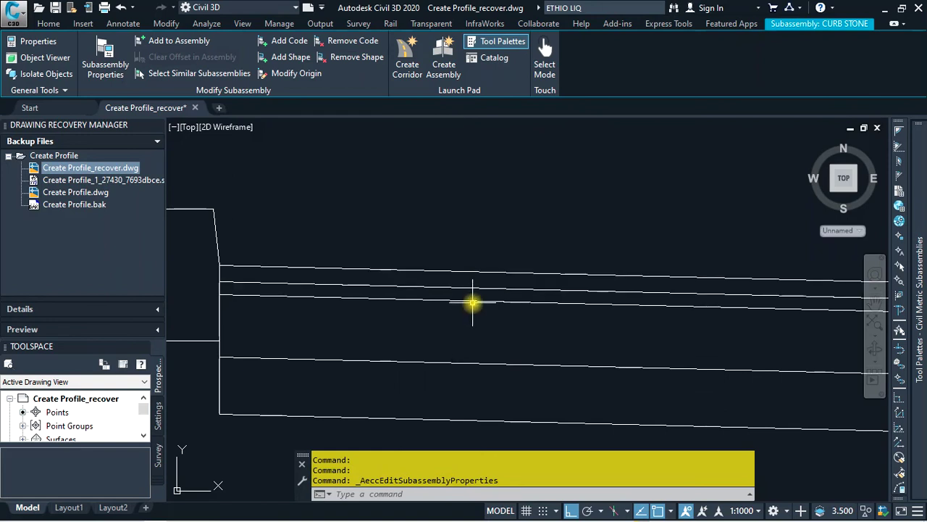
scroll(435, 244, "down", 3)
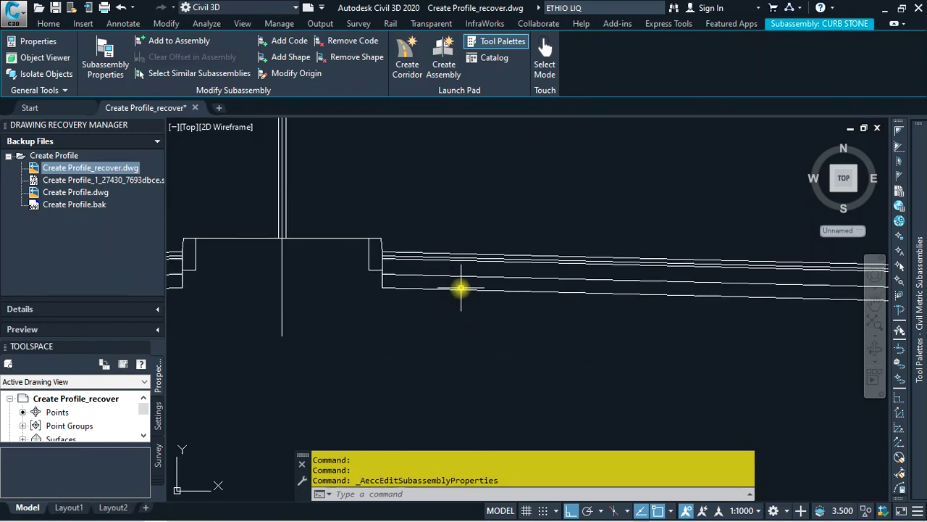
scroll(387, 276, "down", 2)
scroll(534, 254, "up", 2)
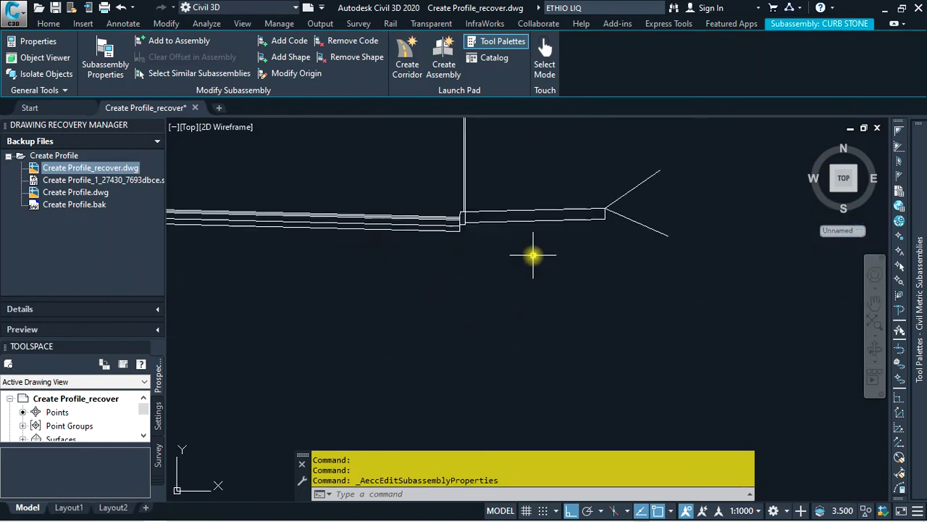
scroll(534, 254, "up", 2)
scroll(425, 190, "up", 2)
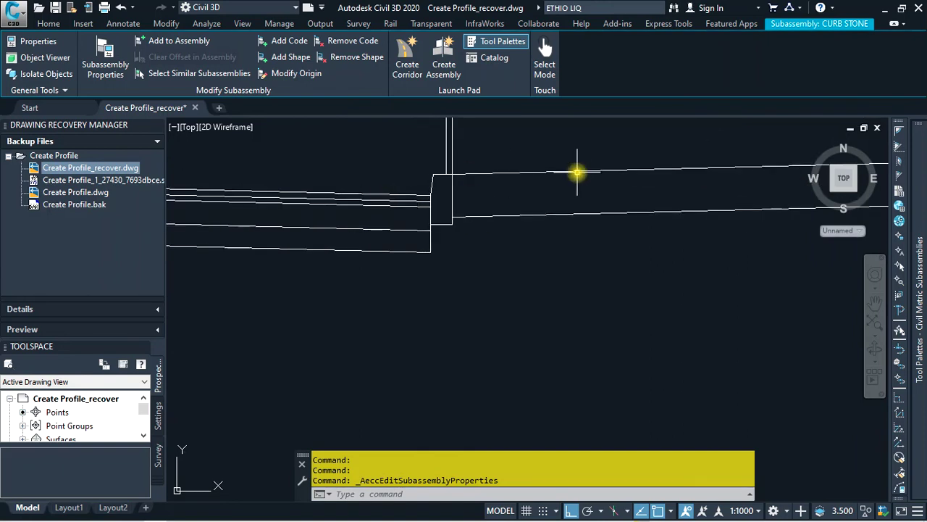
scroll(575, 172, "down", 2)
scroll(576, 173, "down", 3)
scroll(542, 217, "down", 2)
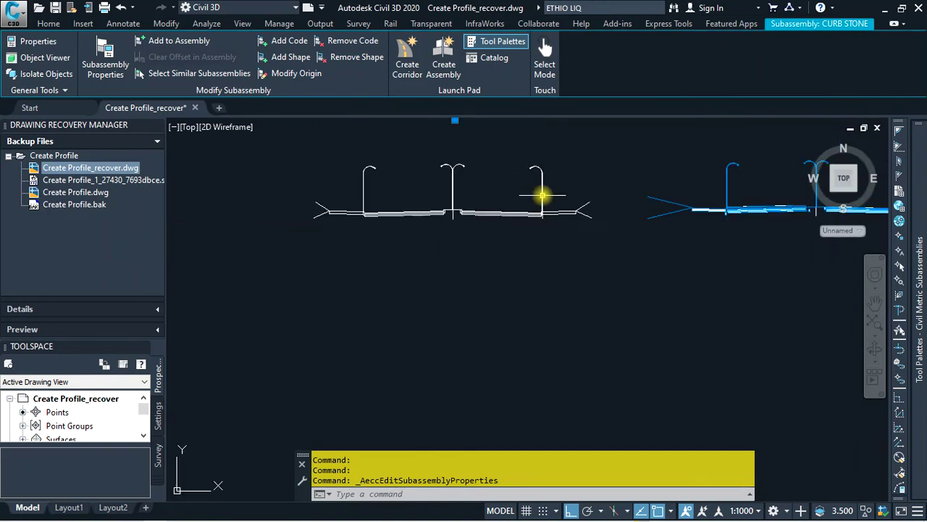
scroll(541, 188, "up", 3)
scroll(551, 172, "up", 2)
scroll(553, 171, "up", 2)
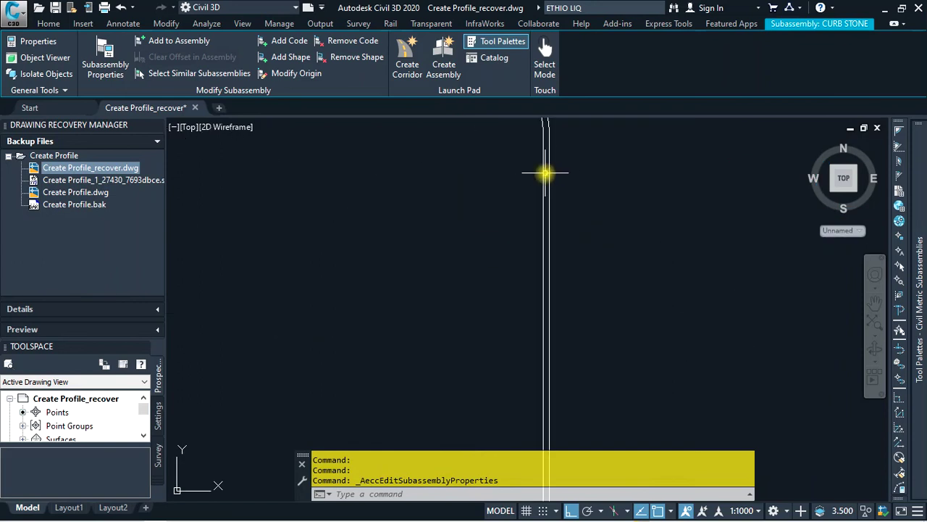
scroll(523, 177, "down", 1)
scroll(524, 177, "down", 3)
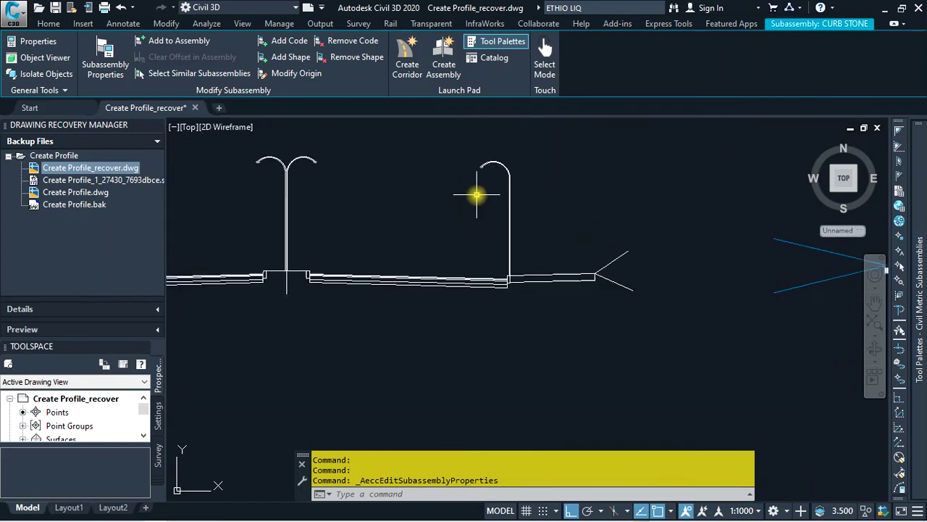
scroll(478, 197, "down", 2)
scroll(435, 232, "up", 1)
scroll(611, 215, "up", 2)
scroll(579, 242, "up", 2)
scroll(521, 242, "up", 2)
scroll(522, 241, "down", 1)
scroll(569, 244, "up", 1)
scroll(590, 219, "up", 1)
scroll(587, 221, "up", 1)
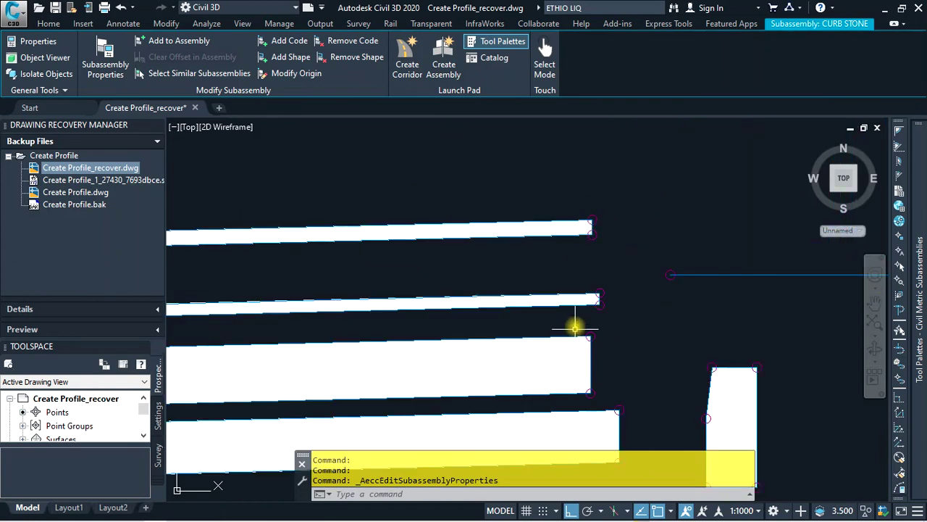
scroll(579, 271, "down", 2)
scroll(710, 292, "down", 2)
scroll(729, 283, "up", 1)
scroll(596, 278, "down", 2)
scroll(743, 290, "up", 1)
scroll(499, 289, "up", 1)
scroll(548, 300, "down", 3)
scroll(578, 301, "down", 1)
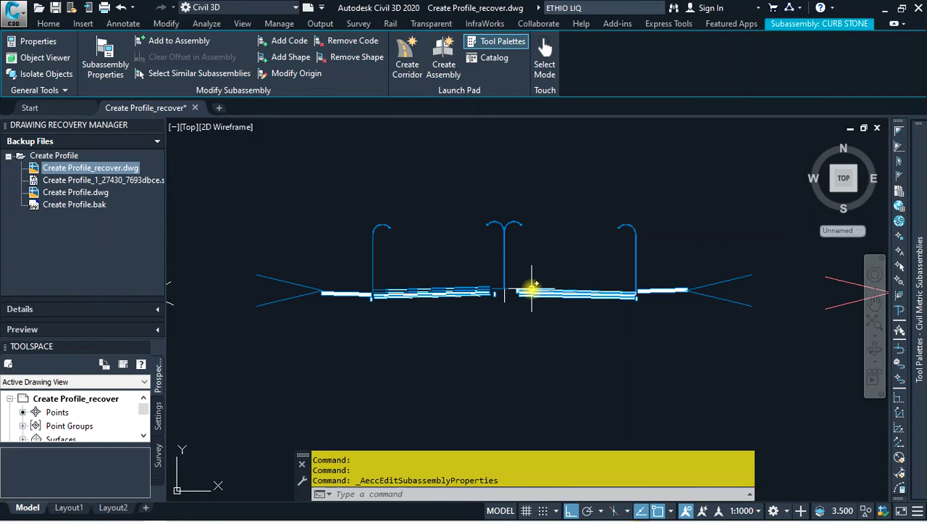
Step: Create assembly POLY and place its baseline below the road section
left_click(538, 331)
key("Escape")
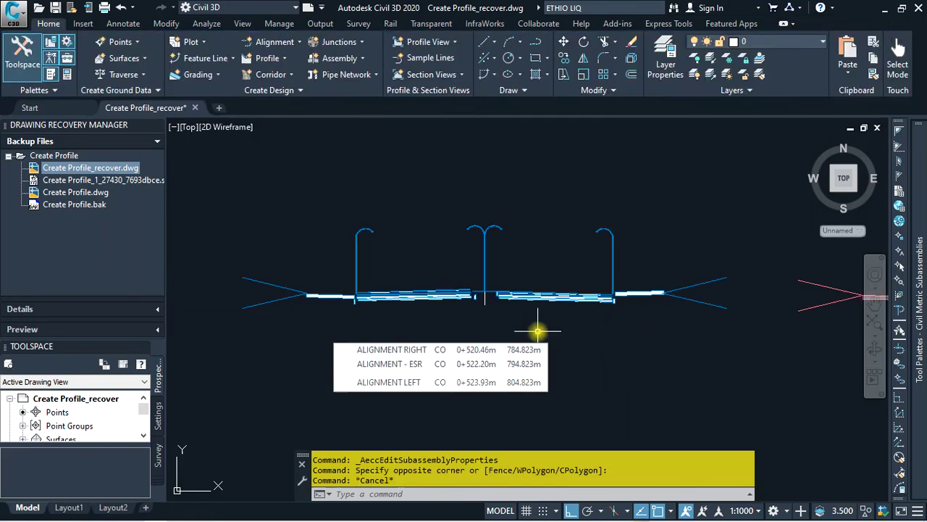
left_click(351, 63)
left_click(326, 83)
type("POLY")
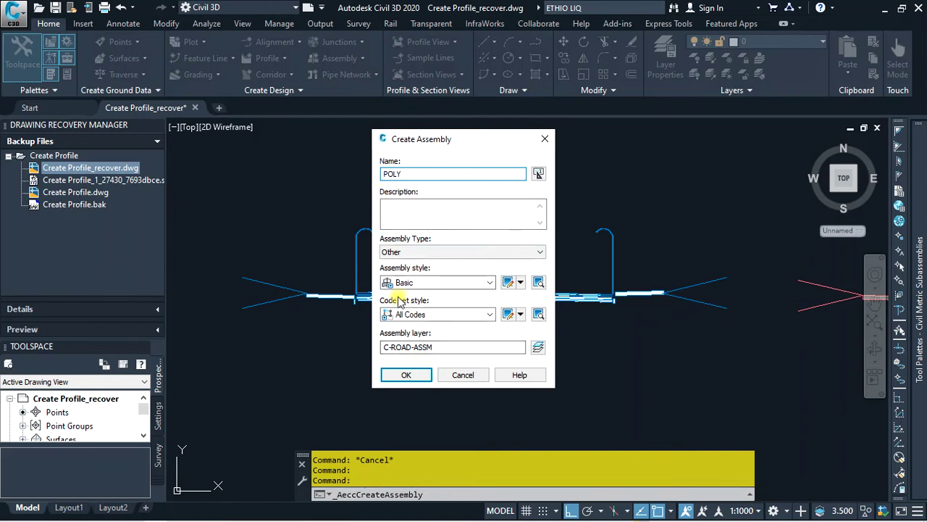
left_click(416, 378)
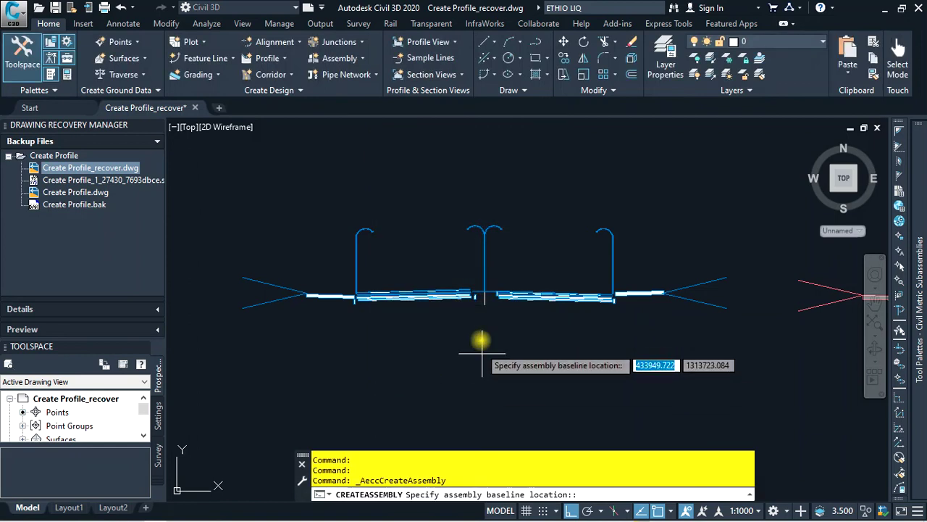
scroll(480, 337, "up", 3)
left_click(491, 306)
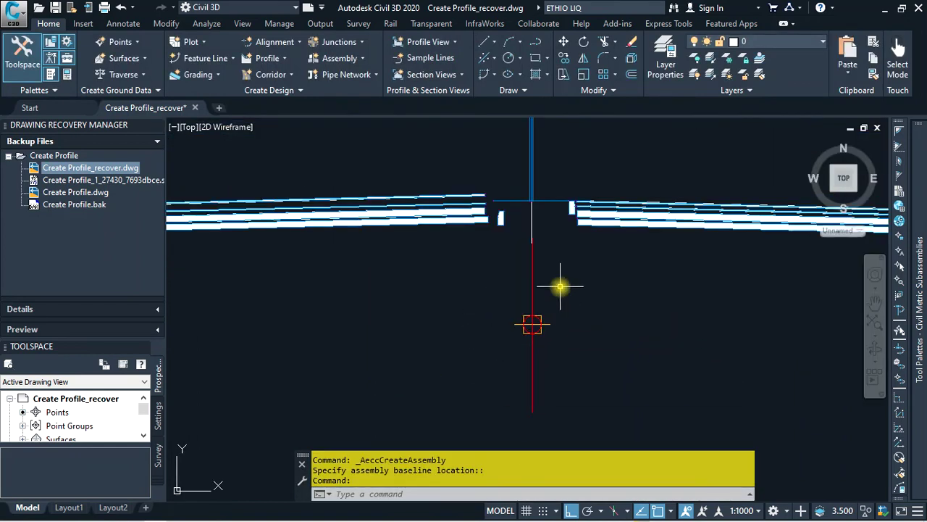
Step: Select the median line subassembly
key("Escape")
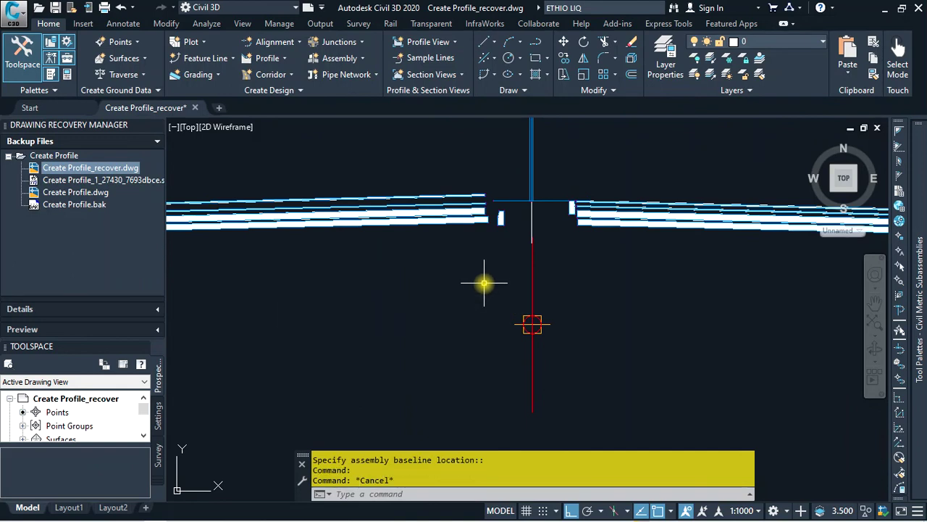
scroll(554, 202, "up", 2)
scroll(554, 202, "up", 1)
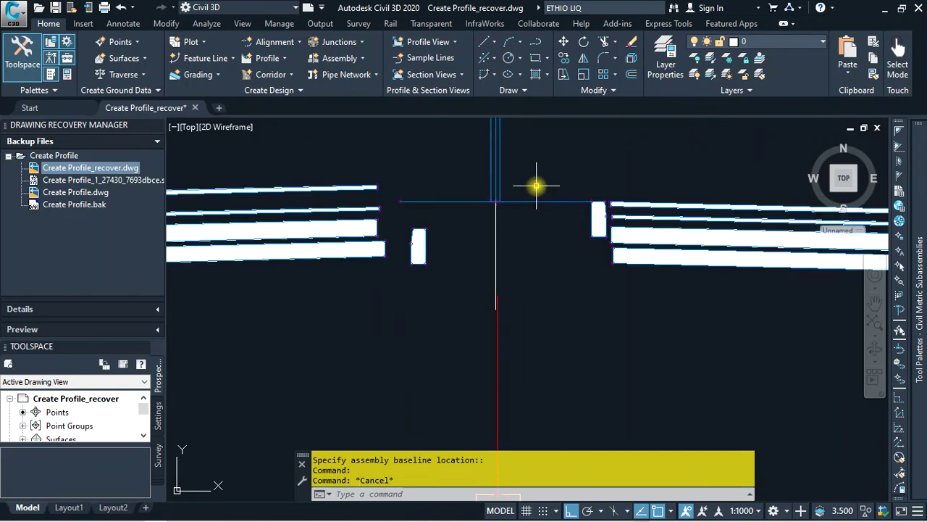
scroll(535, 188, "down", 2)
left_click(537, 193)
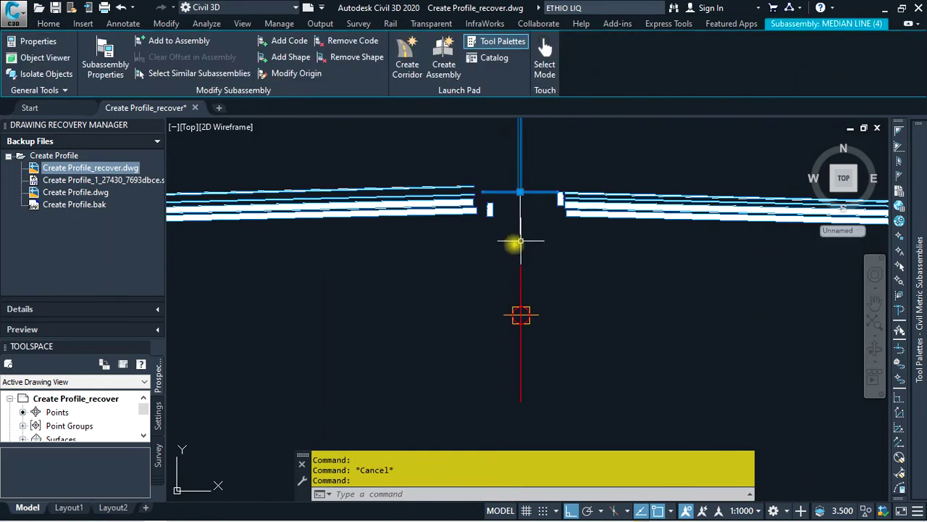
Step: Attach the median line subassembly to POLY's baseline marker point
scroll(512, 242, "down", 2)
left_click(180, 41)
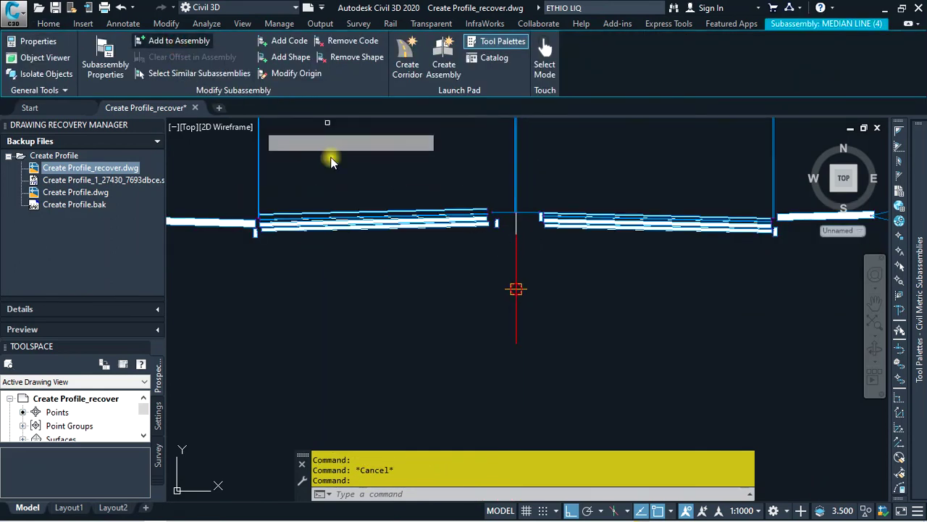
scroll(522, 277, "up", 2)
scroll(523, 276, "up", 3)
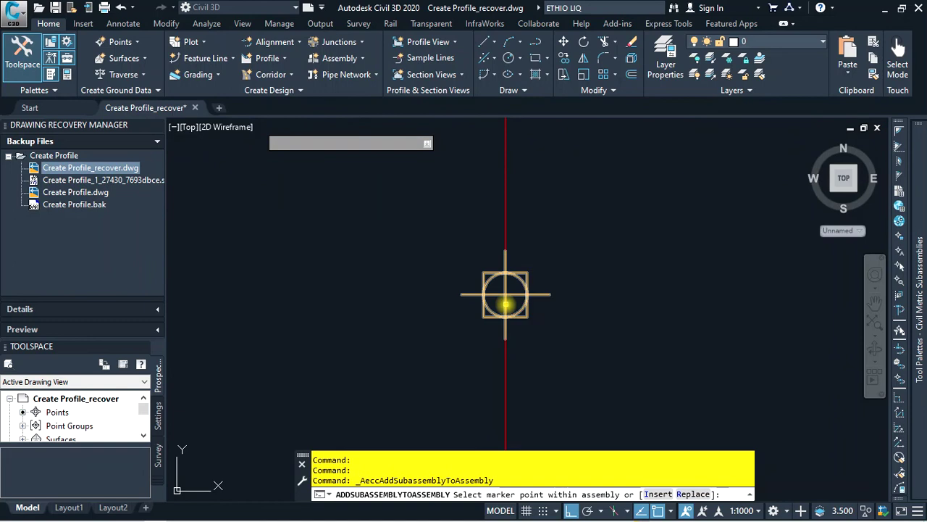
left_click(505, 295)
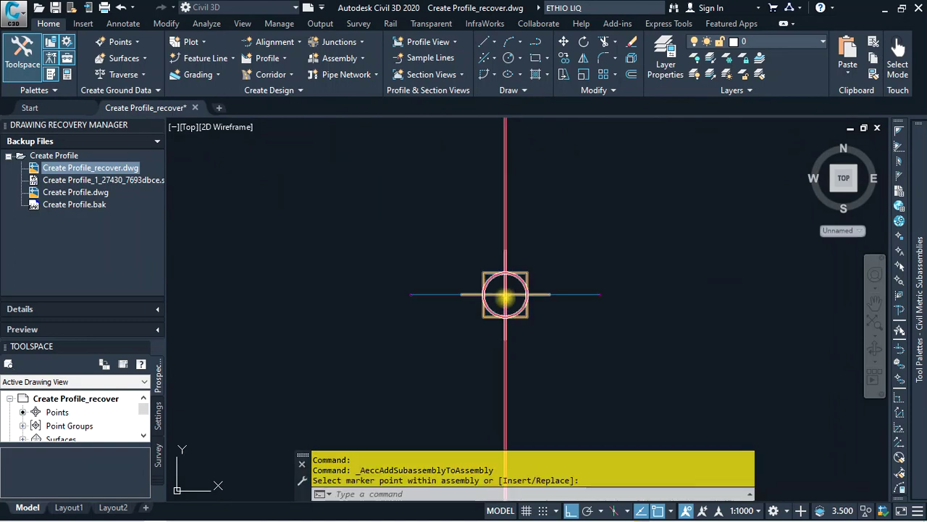
Step: Select the small curb block subassembly
scroll(513, 335, "down", 1)
scroll(500, 289, "down", 1)
scroll(493, 259, "up", 2)
scroll(484, 255, "up", 2)
left_click(477, 256)
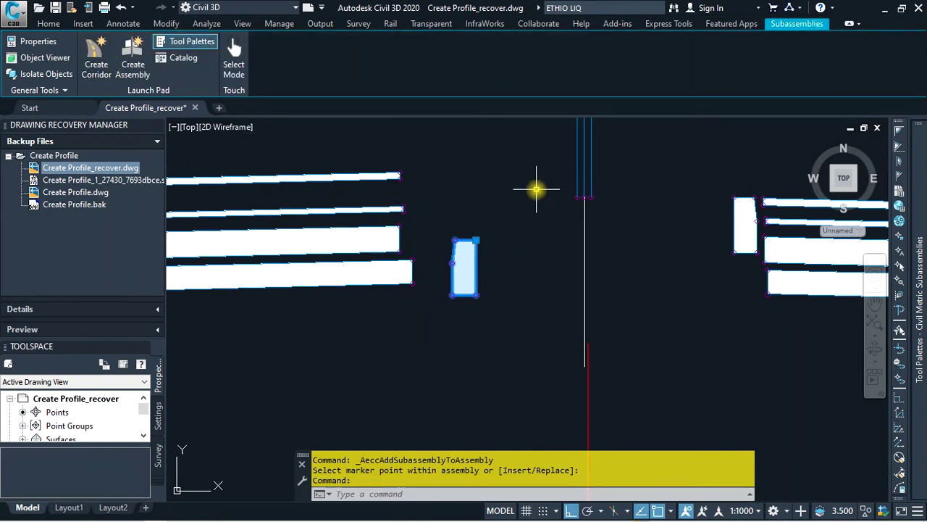
key("Escape")
key("Escape")
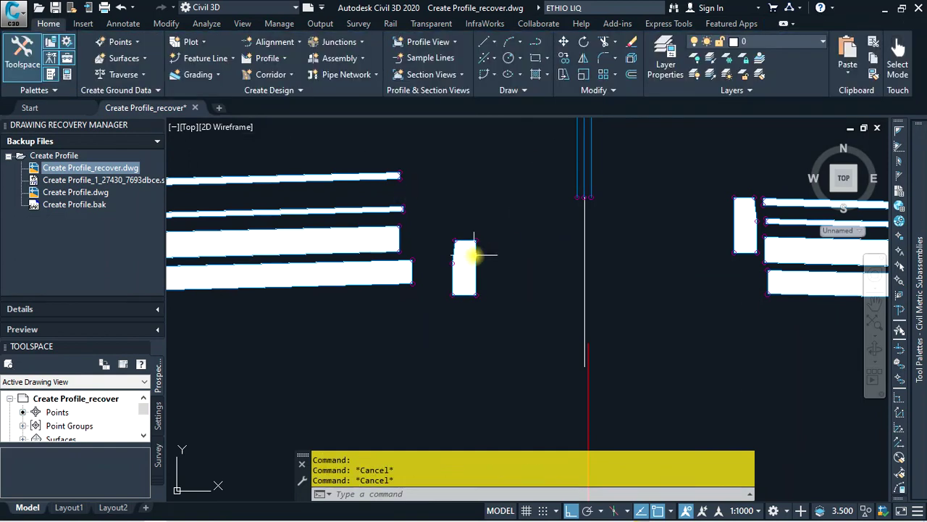
left_click(473, 255)
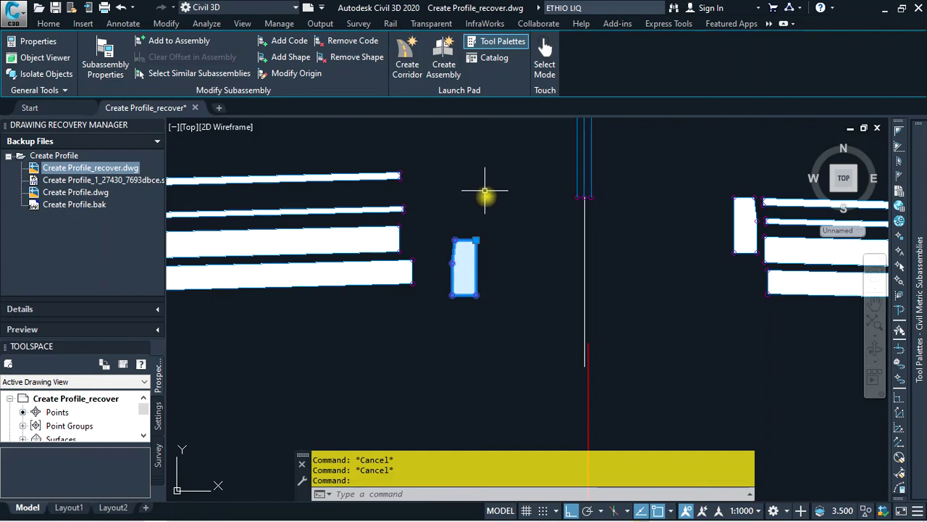
Step: Attach the curb block subassembly at the assembly's marker point beside the baseline
left_click(179, 41)
scroll(504, 244, "up", 2)
scroll(505, 244, "up", 3)
scroll(505, 259, "up", 2)
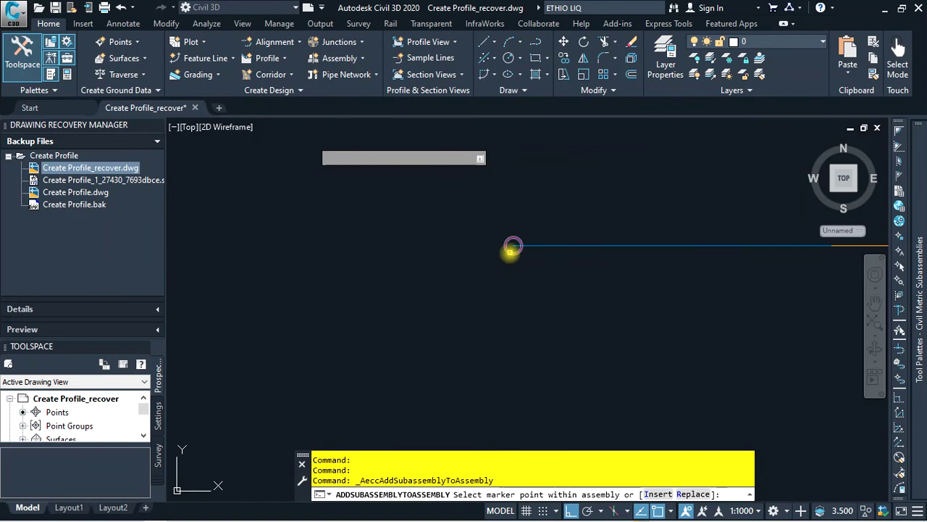
left_click(512, 247)
scroll(463, 246, "down", 4)
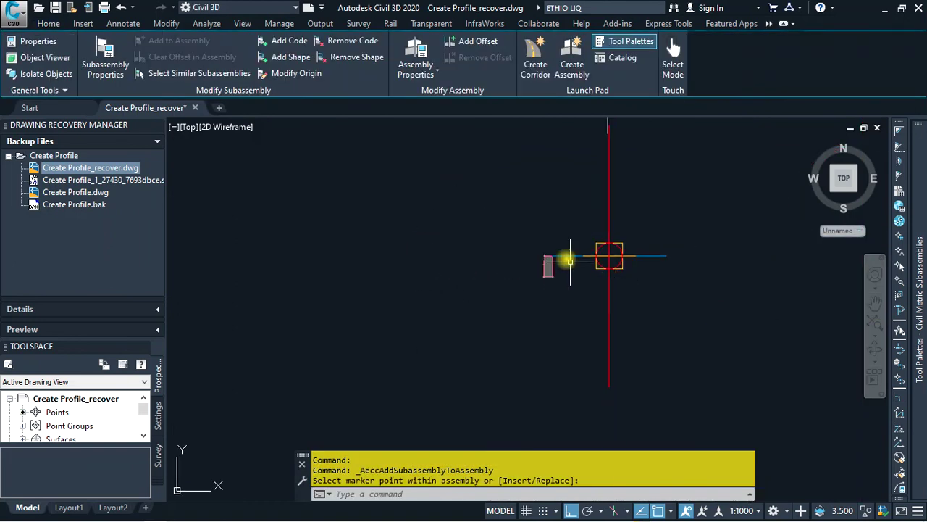
scroll(566, 275, "down", 1)
scroll(540, 149, "up", 2)
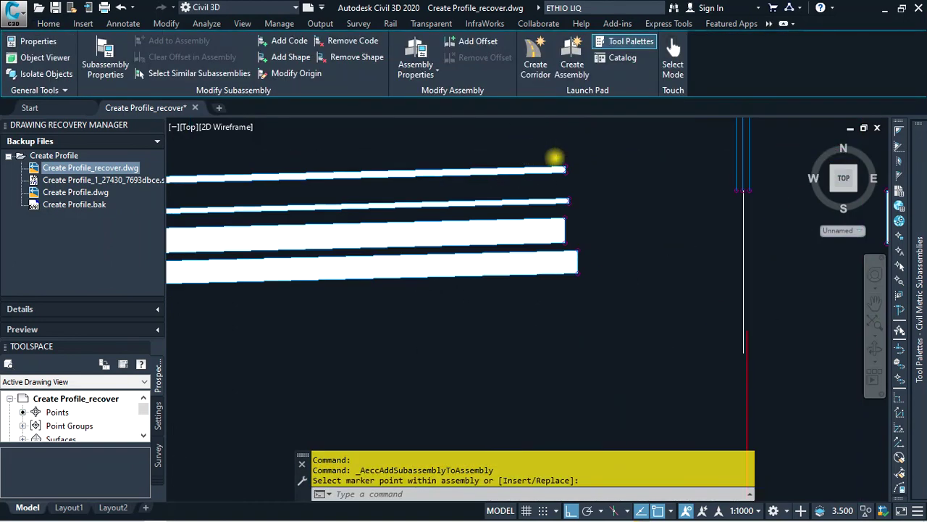
scroll(565, 165, "up", 2)
key("Escape")
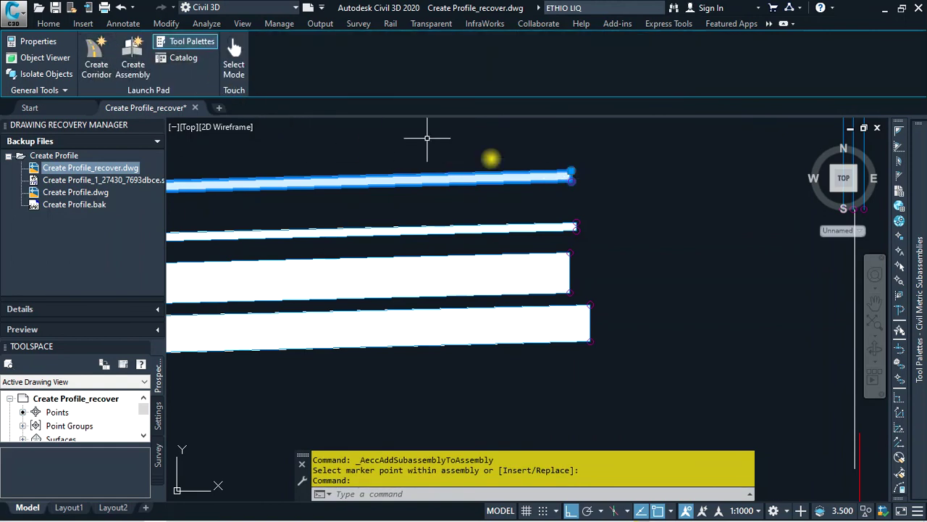
Step: Attach the top pavement layer subassembly at the marker point so it extends left
key("Escape")
key("Escape")
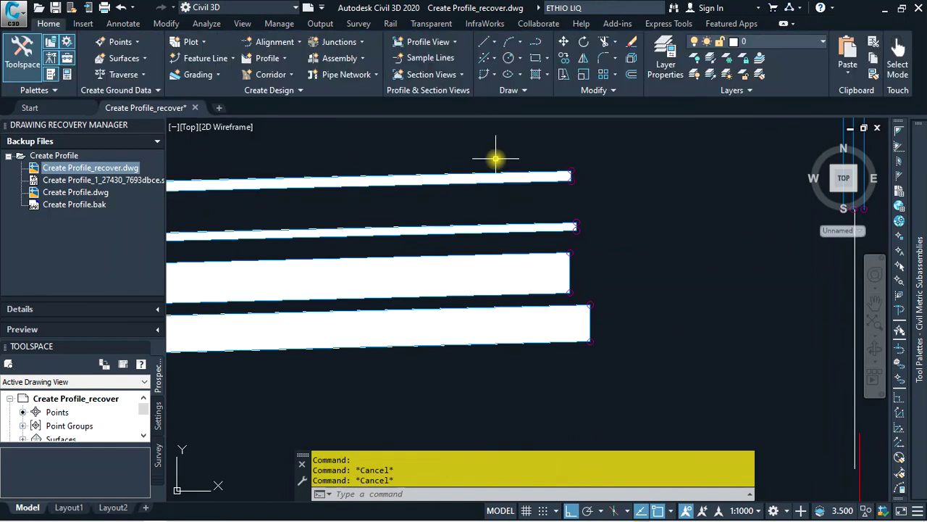
left_click(559, 174)
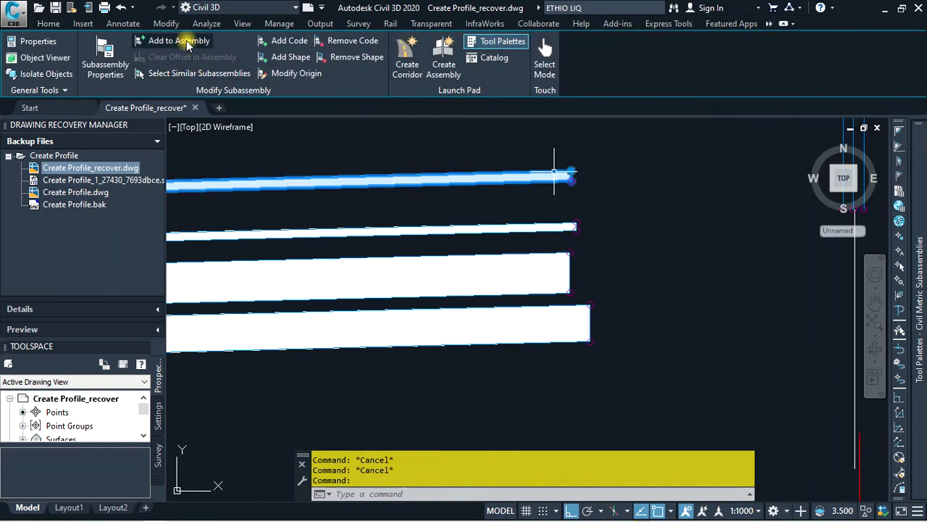
left_click(187, 44)
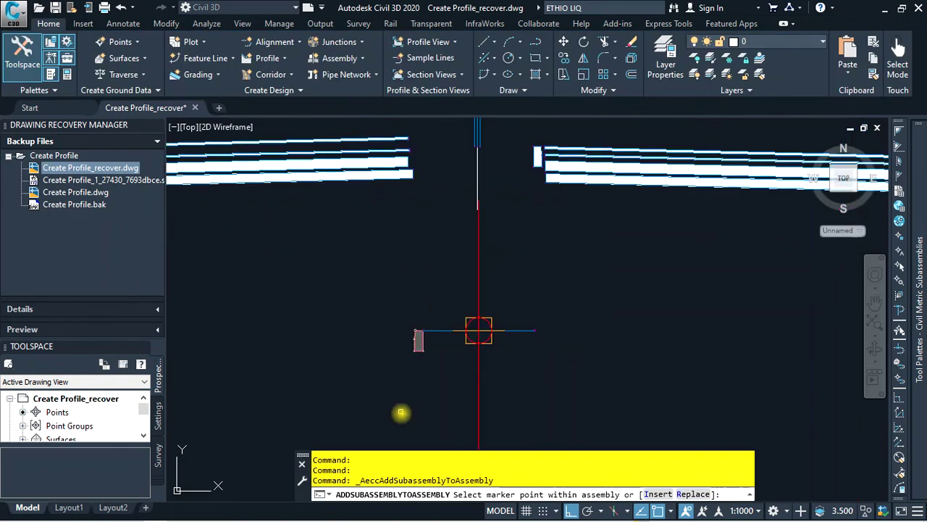
scroll(408, 294, "up", 3)
scroll(421, 321, "up", 5)
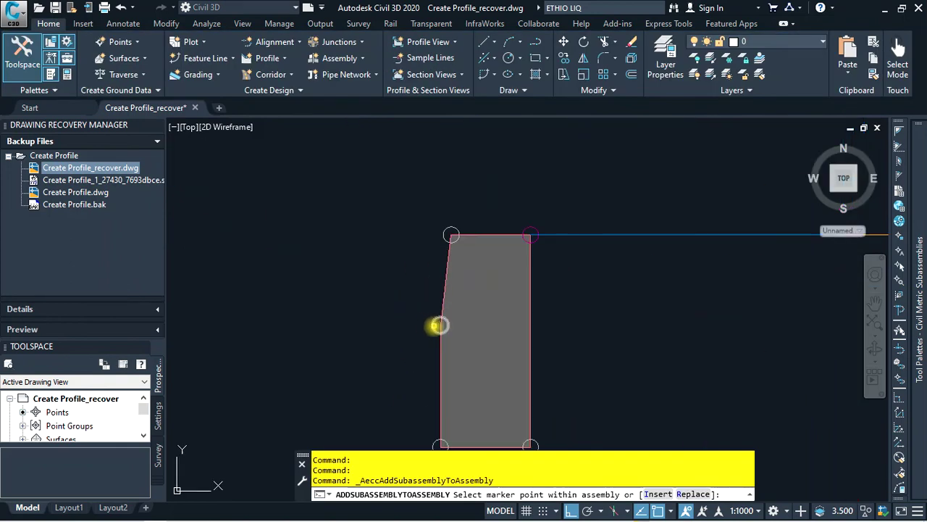
left_click(439, 325)
scroll(405, 260, "down", 4)
scroll(452, 283, "down", 5)
scroll(451, 283, "up", 5)
scroll(377, 281, "down", 7)
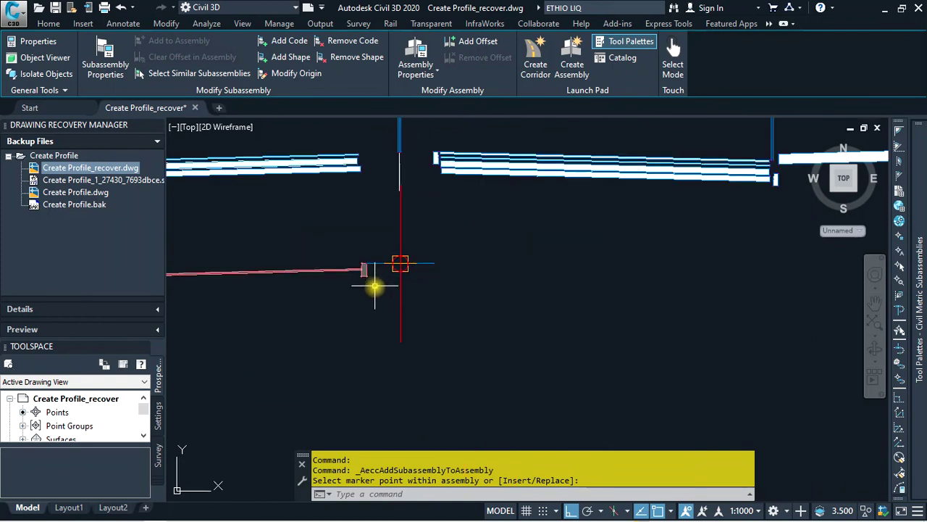
Step: Zoom around the assembly to review its three lamp posts, then cancel Add Subassembly
scroll(409, 272, "up", 3)
scroll(396, 274, "down", 3)
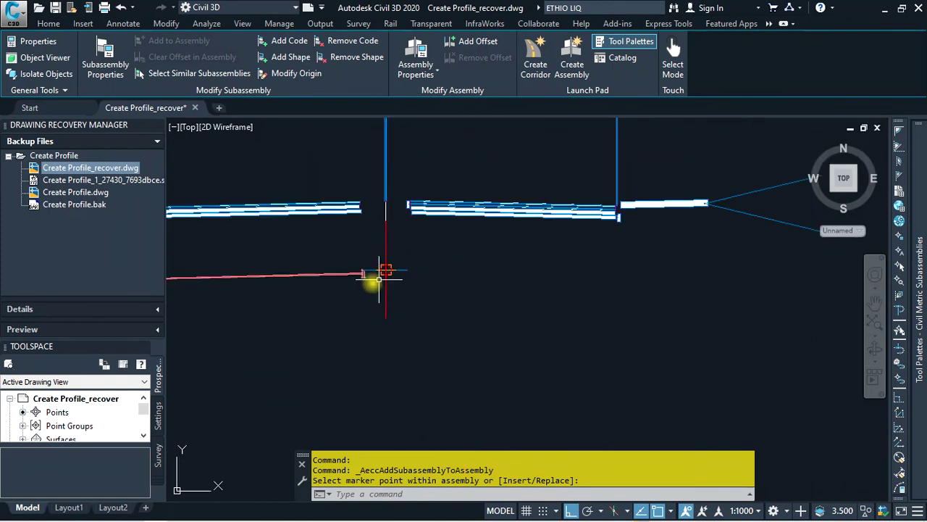
scroll(441, 254, "down", 2)
scroll(471, 255, "down", 2)
scroll(472, 255, "up", 4)
scroll(478, 244, "up", 3)
scroll(505, 228, "up", 3)
scroll(526, 200, "up", 3)
scroll(528, 259, "down", 4)
scroll(529, 254, "up", 4)
scroll(536, 246, "down", 3)
scroll(545, 237, "down", 1)
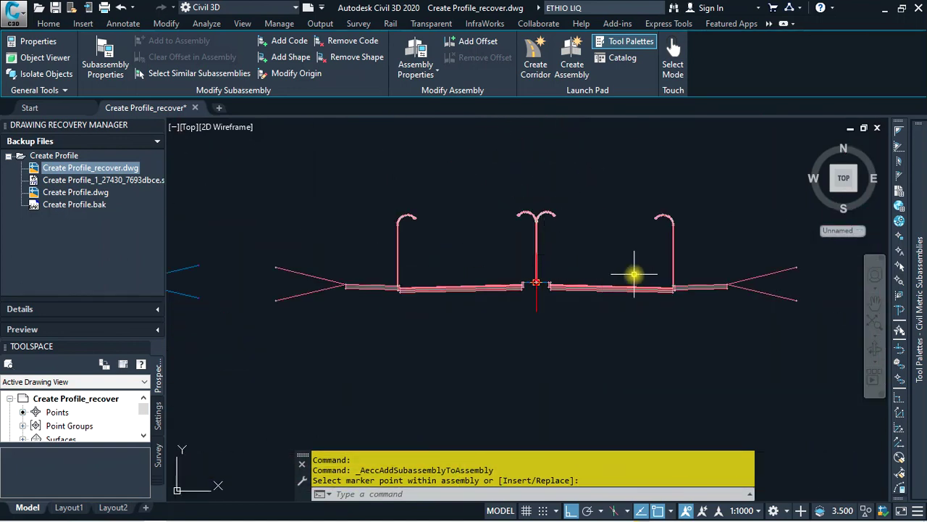
scroll(634, 275, "up", 4)
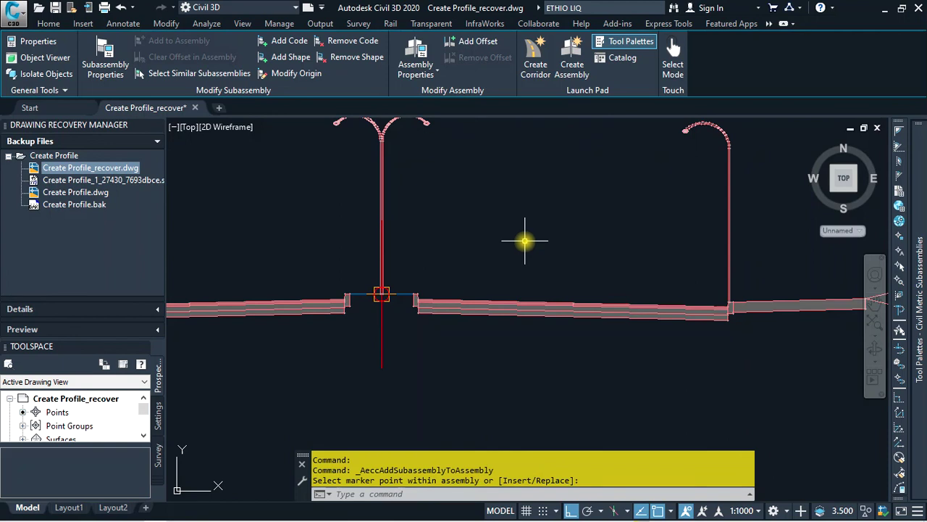
scroll(524, 242, "down", 5)
scroll(580, 254, "up", 2)
scroll(612, 272, "up", 3)
scroll(617, 271, "up", 4)
scroll(616, 266, "down", 4)
scroll(377, 213, "up", 2)
scroll(409, 206, "up", 2)
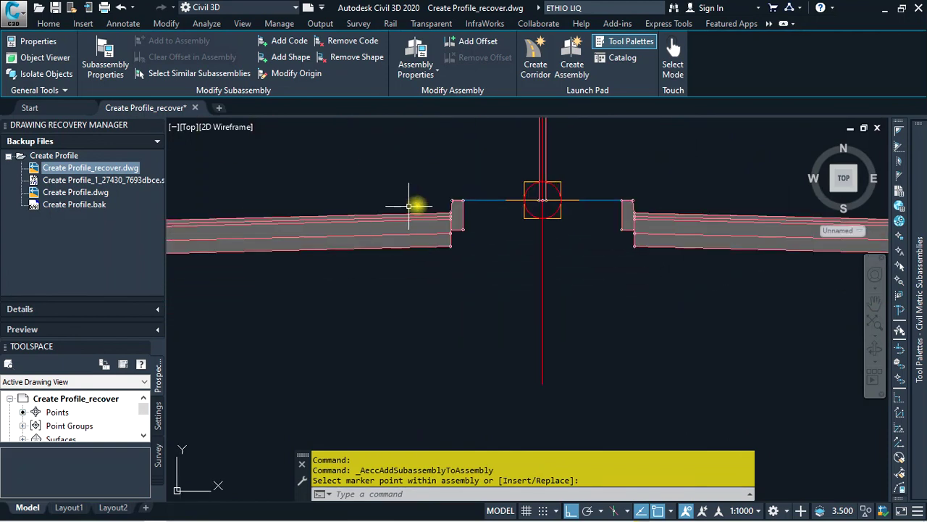
scroll(448, 192, "down", 4)
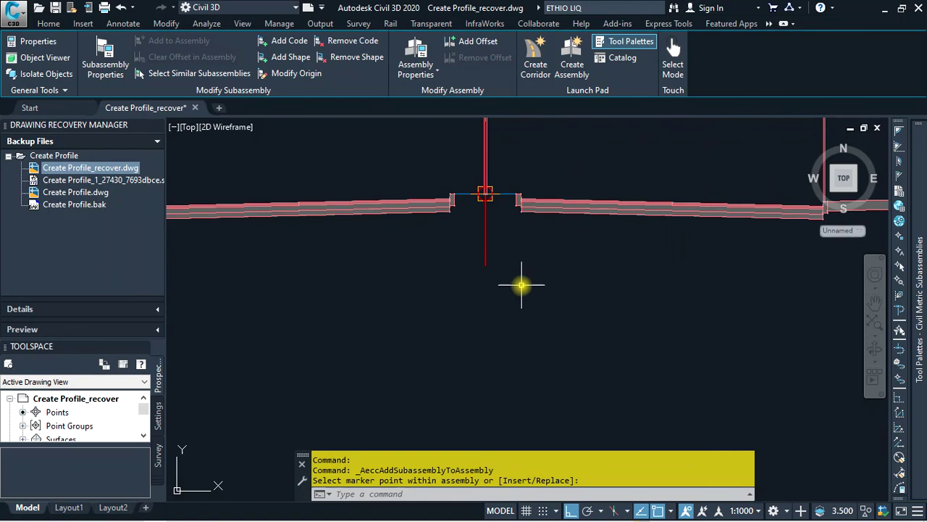
key("Escape")
scroll(429, 318, "up", 1)
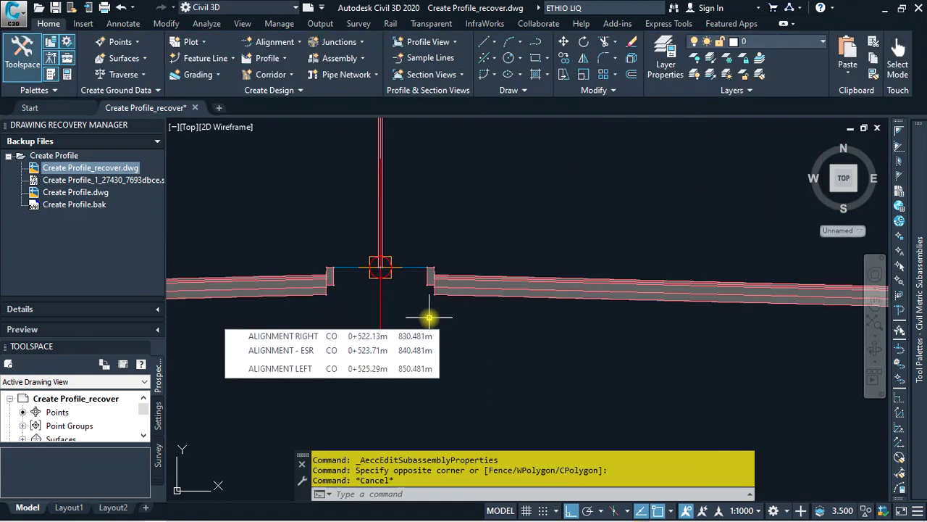
scroll(454, 290, "up", 1)
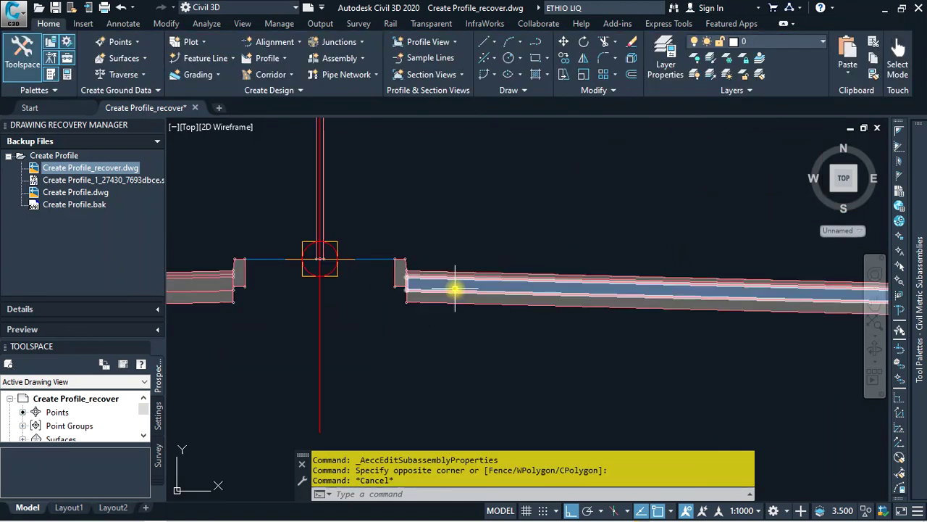
scroll(455, 288, "up", 2)
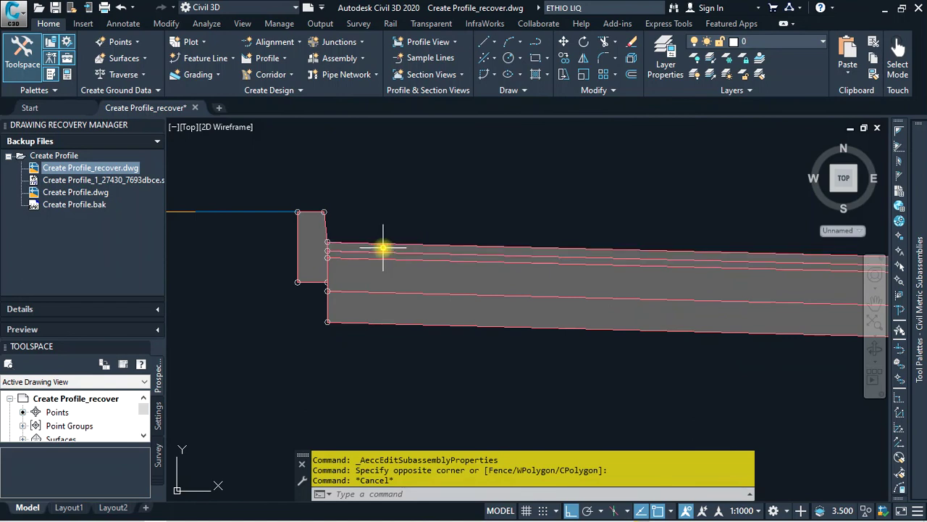
scroll(384, 244, "up", 1)
left_click(392, 240)
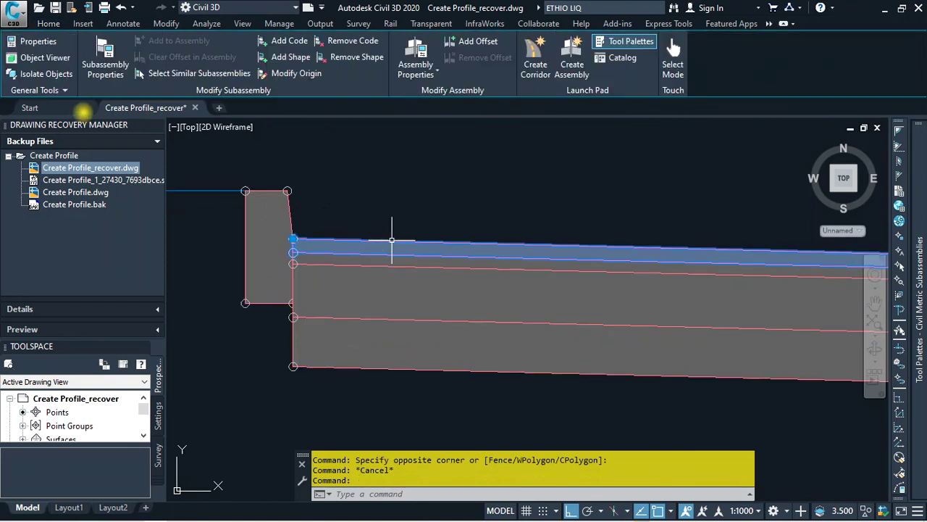
left_click(95, 76)
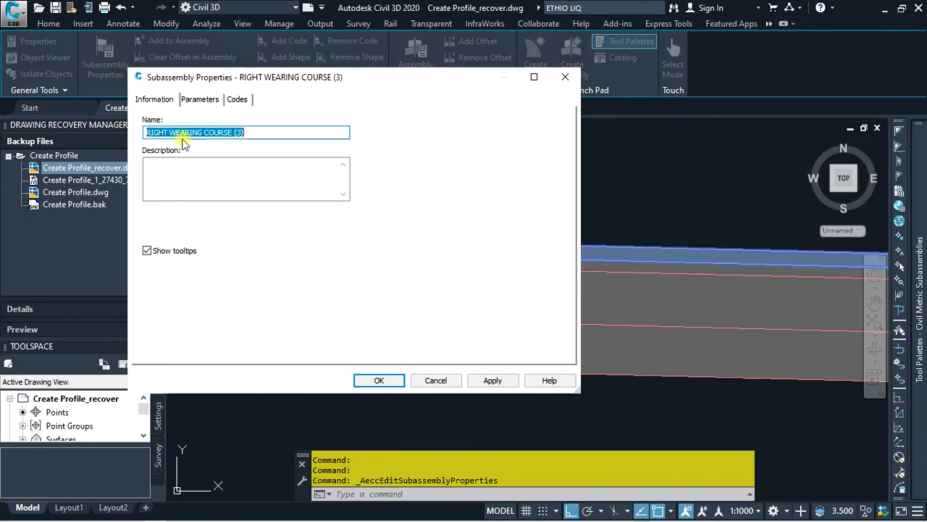
left_click(268, 133)
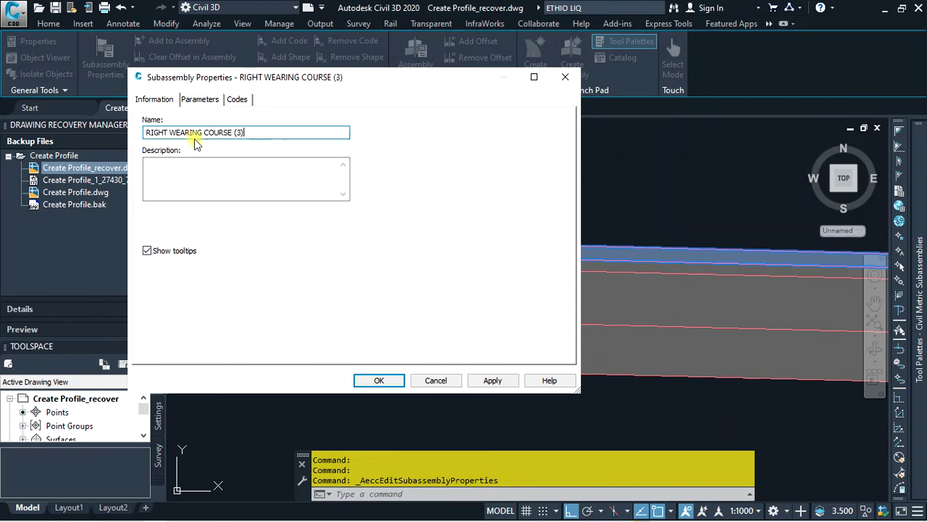
left_click(572, 80)
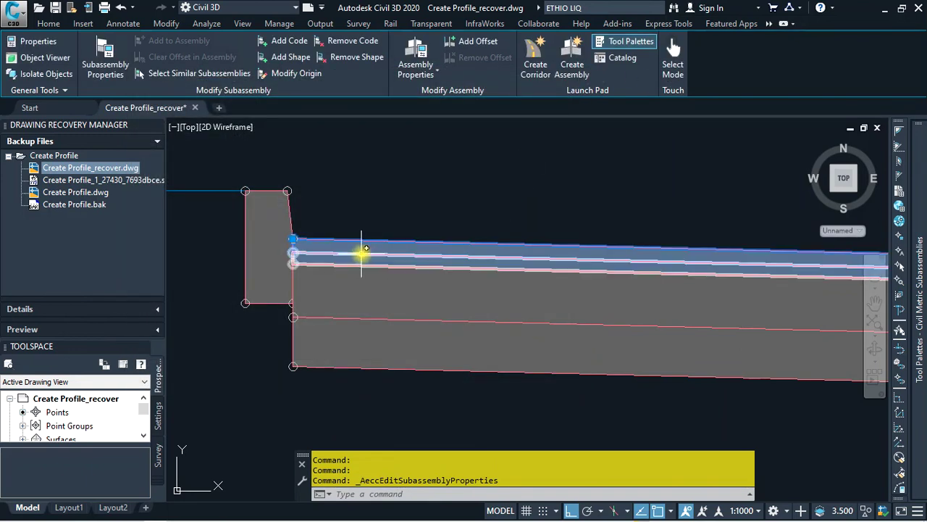
key("Escape")
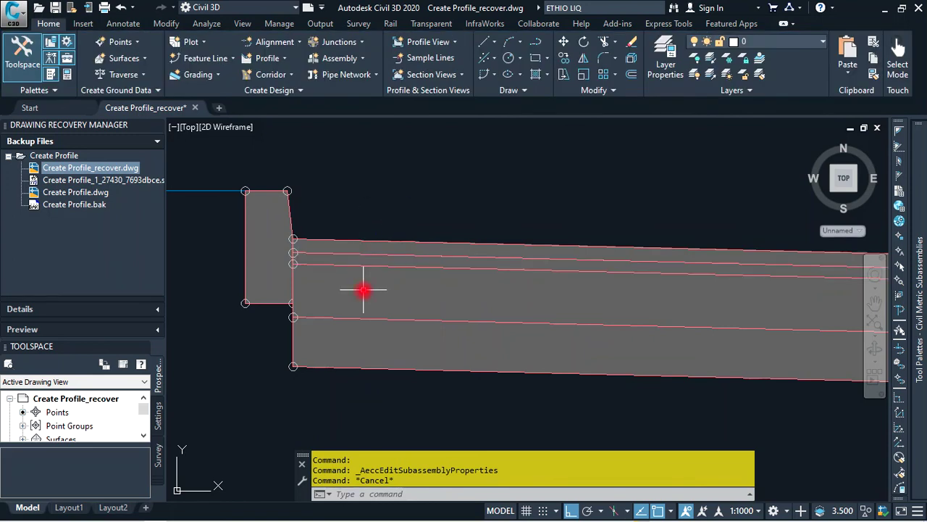
left_click(332, 288)
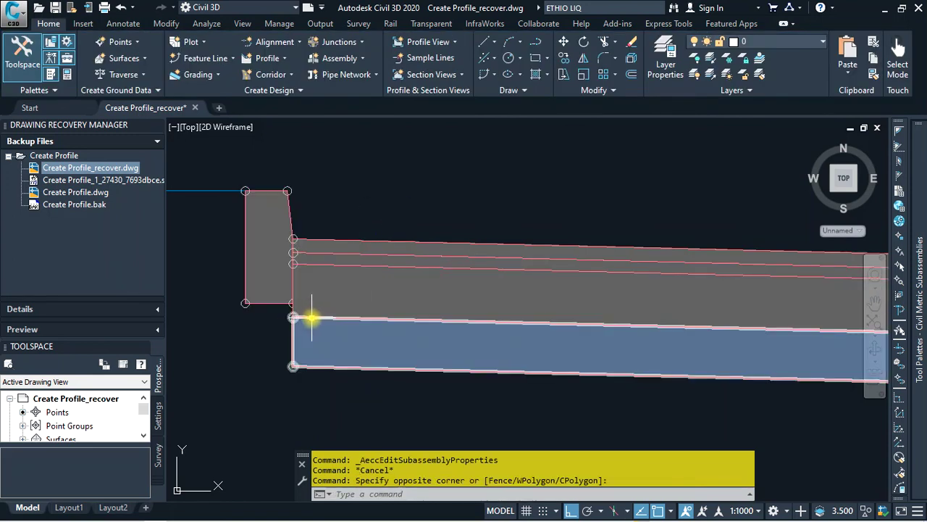
left_click(296, 310)
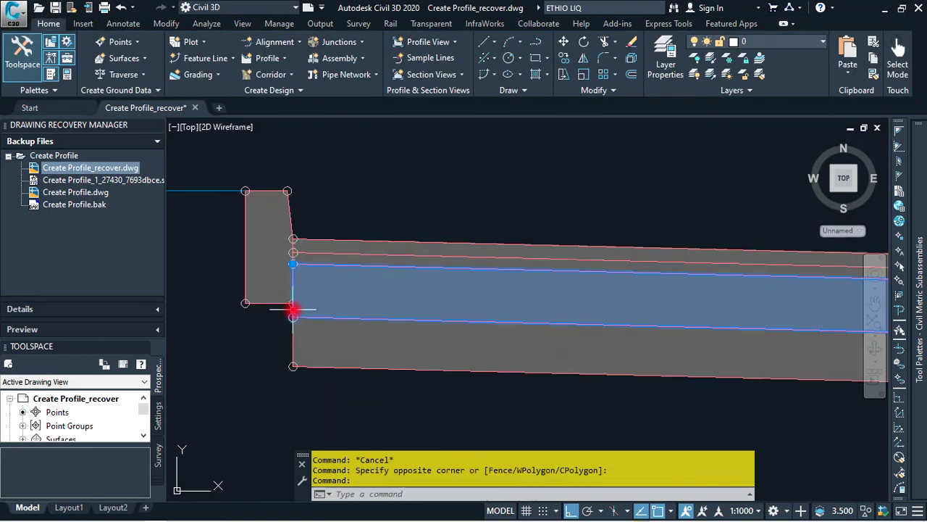
left_click(112, 68)
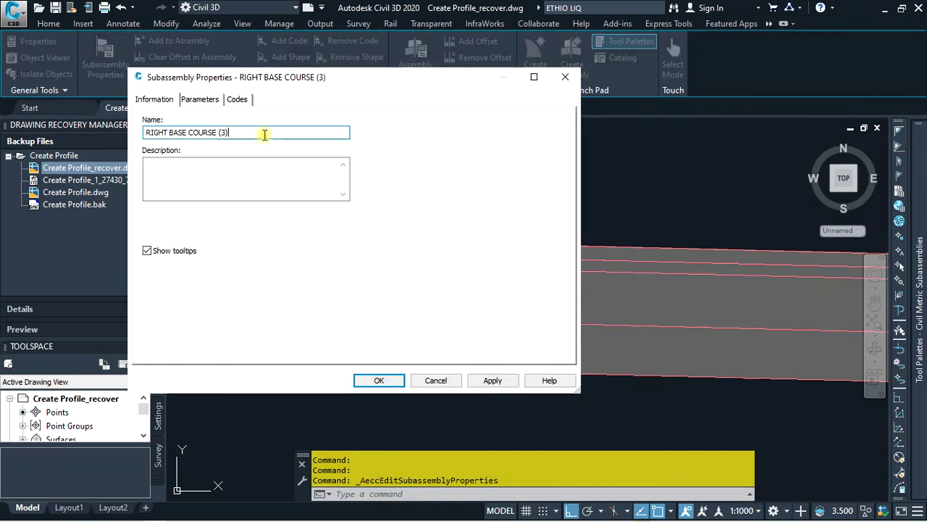
left_click(570, 82)
scroll(450, 196, "down", 3)
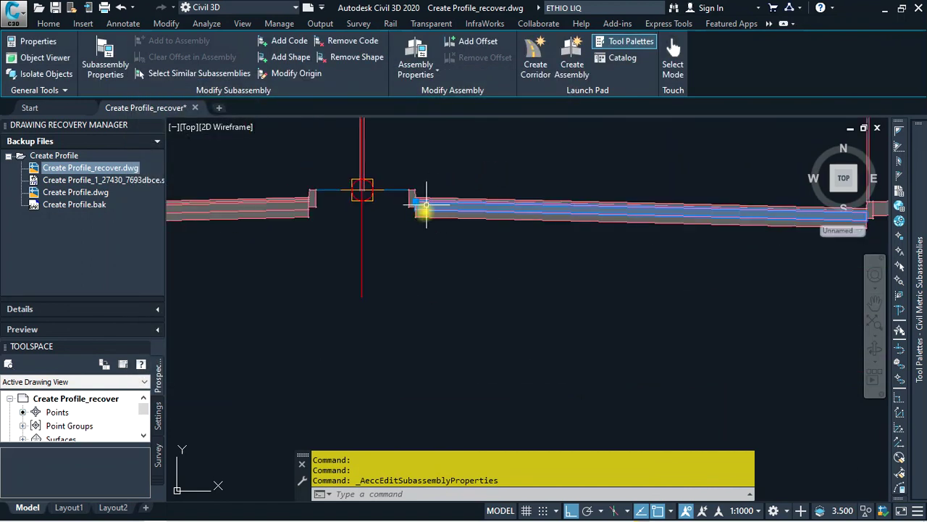
scroll(721, 204, "up", 5)
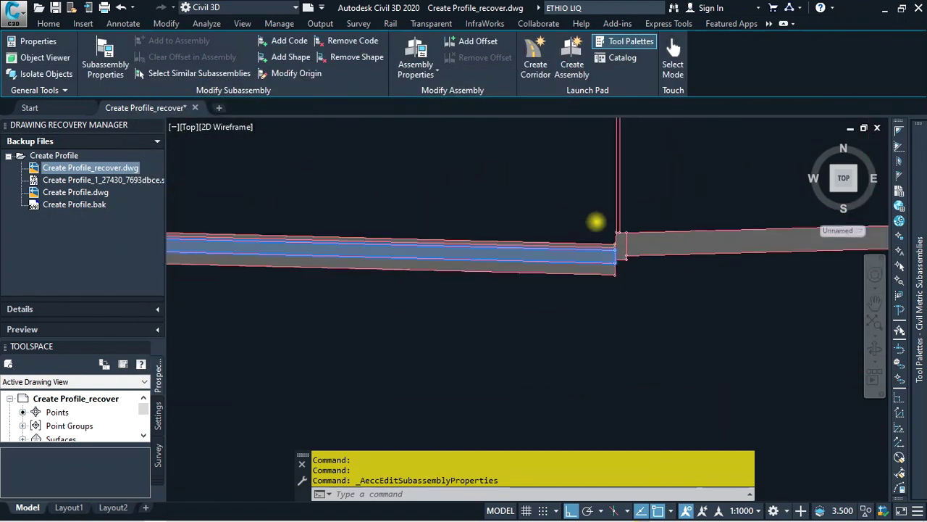
scroll(597, 221, "down", 5)
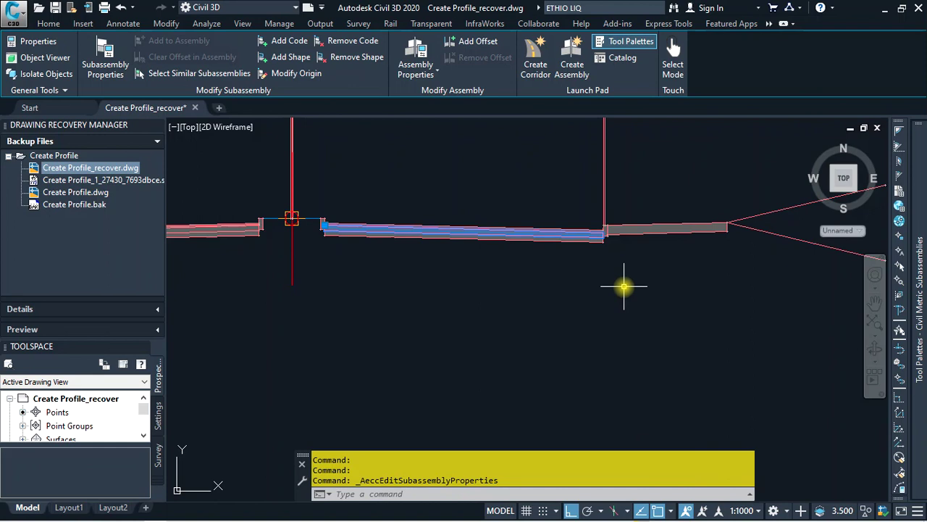
scroll(662, 290, "down", 2)
scroll(657, 239, "up", 6)
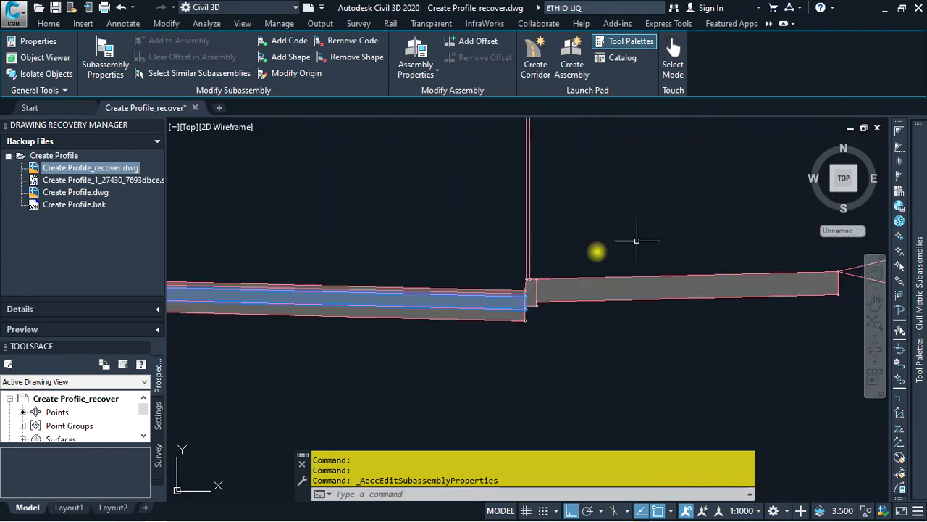
scroll(552, 296, "down", 4)
key("Escape")
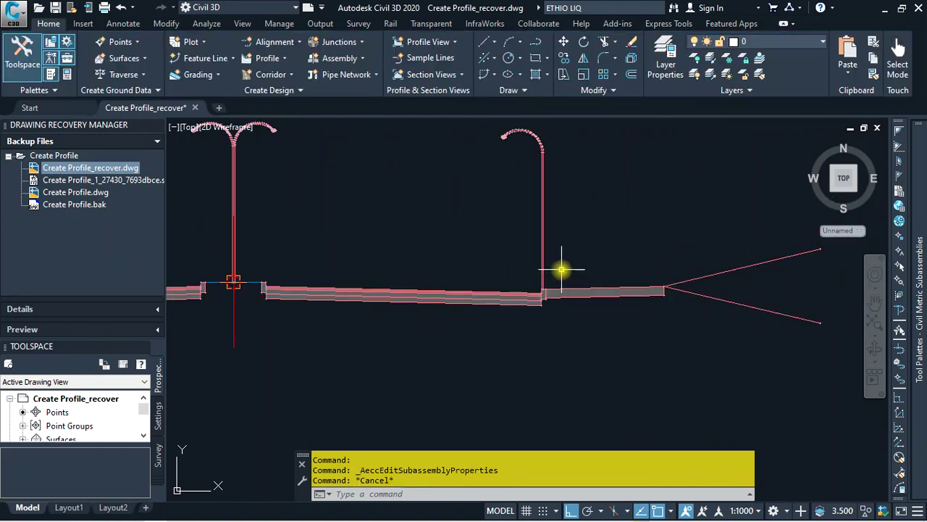
scroll(549, 181, "down", 1)
scroll(548, 176, "up", 3)
scroll(549, 176, "up", 2)
scroll(593, 178, "down", 1)
scroll(459, 201, "up", 3)
scroll(457, 195, "up", 2)
scroll(601, 260, "down", 8)
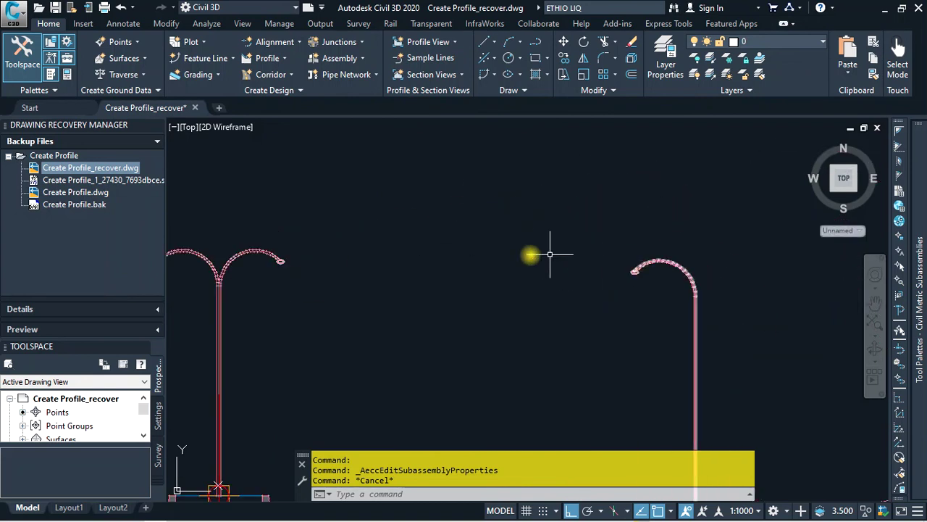
scroll(268, 265, "up", 5)
scroll(612, 260, "down", 3)
scroll(463, 263, "up", 2)
scroll(463, 265, "up", 3)
scroll(542, 258, "down", 3)
scroll(460, 263, "down", 2)
scroll(439, 234, "up", 3)
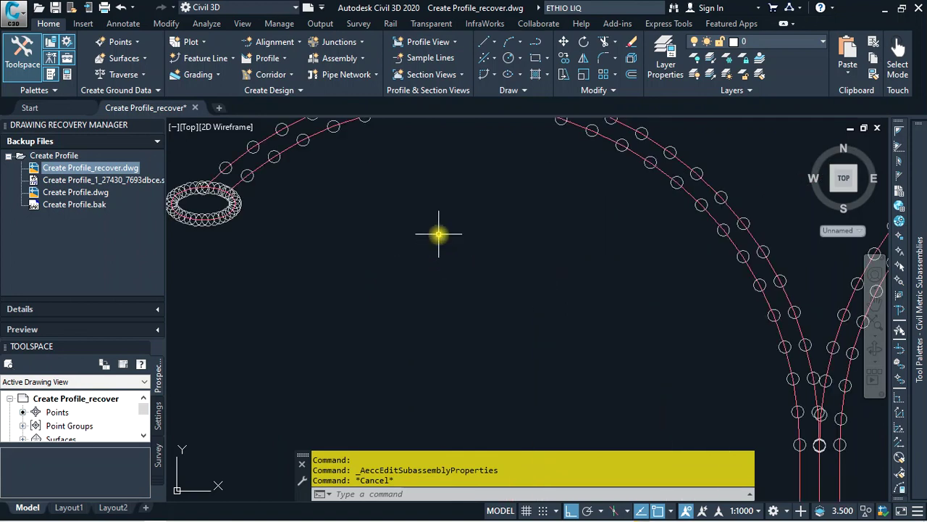
scroll(439, 233, "down", 3)
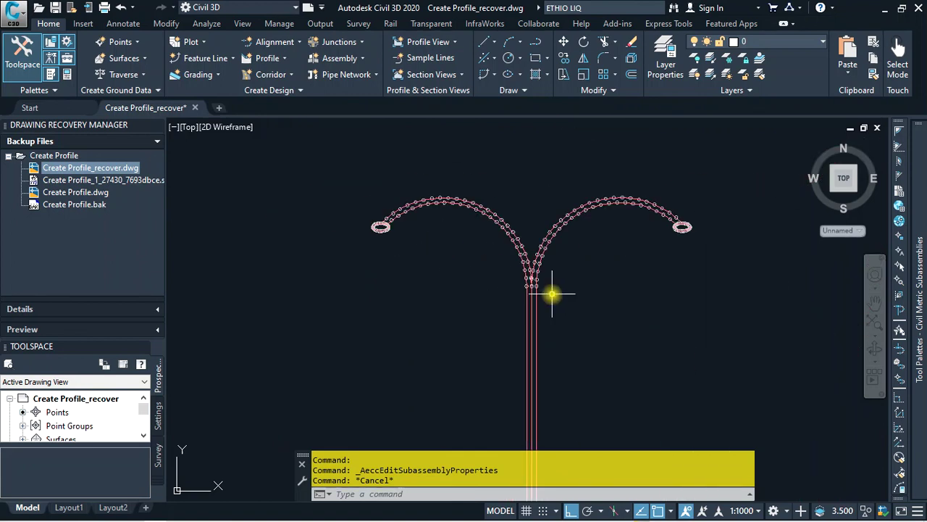